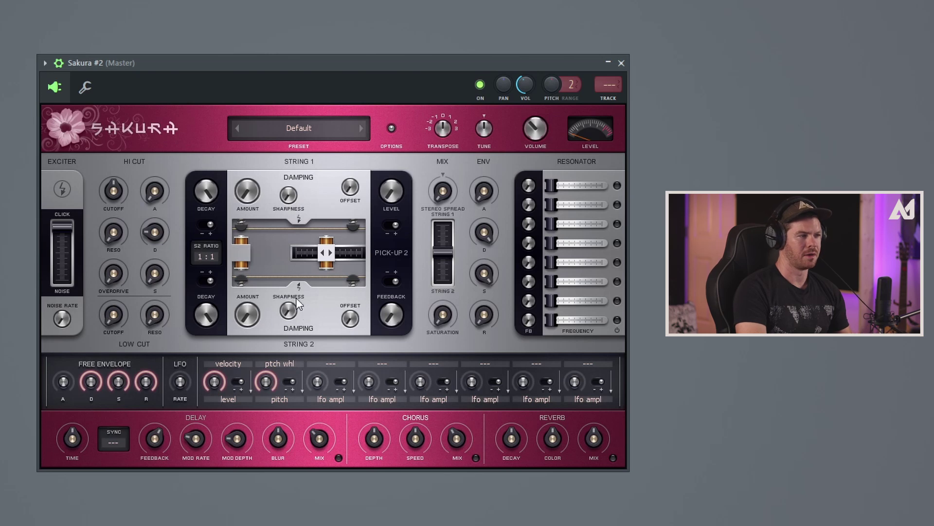
Step: Briefly try the Detuned E-Guitar preset, then load 29. Default from the Presets Library
left_click(361, 128)
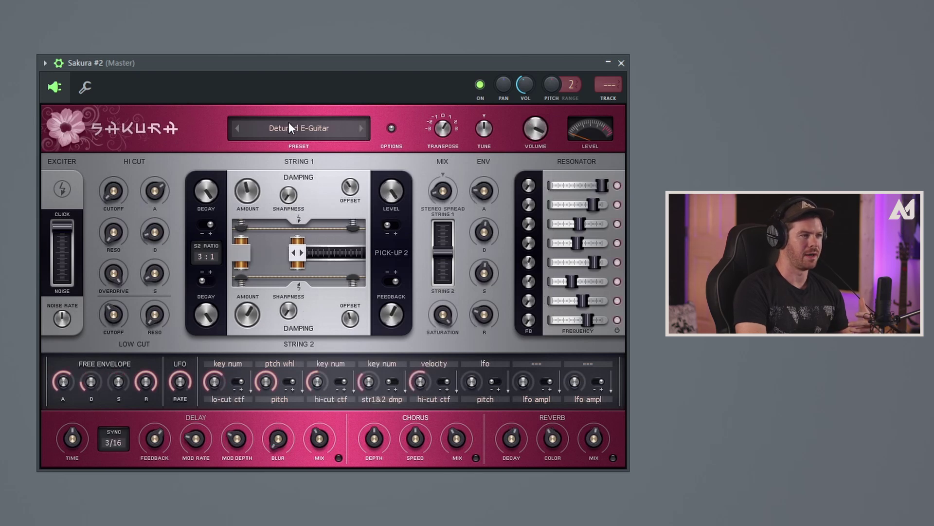
left_click(298, 128)
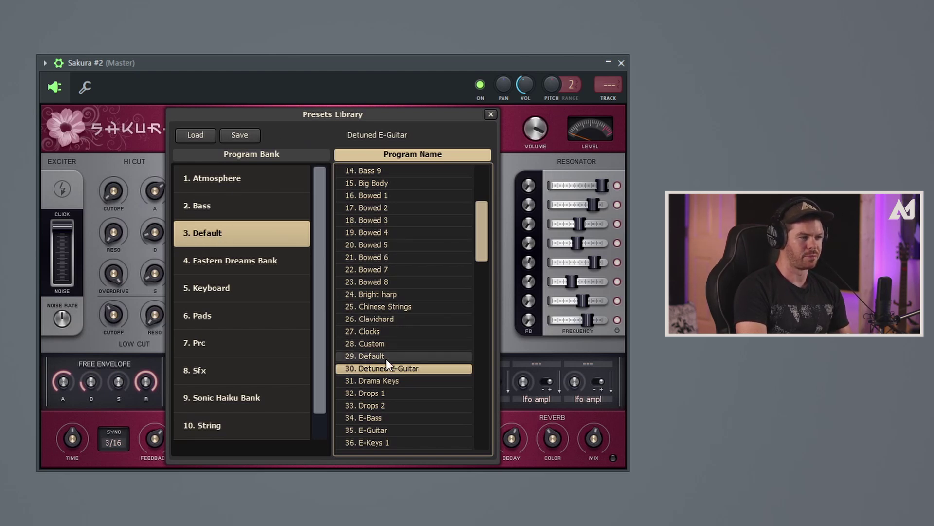
double_click(347, 356)
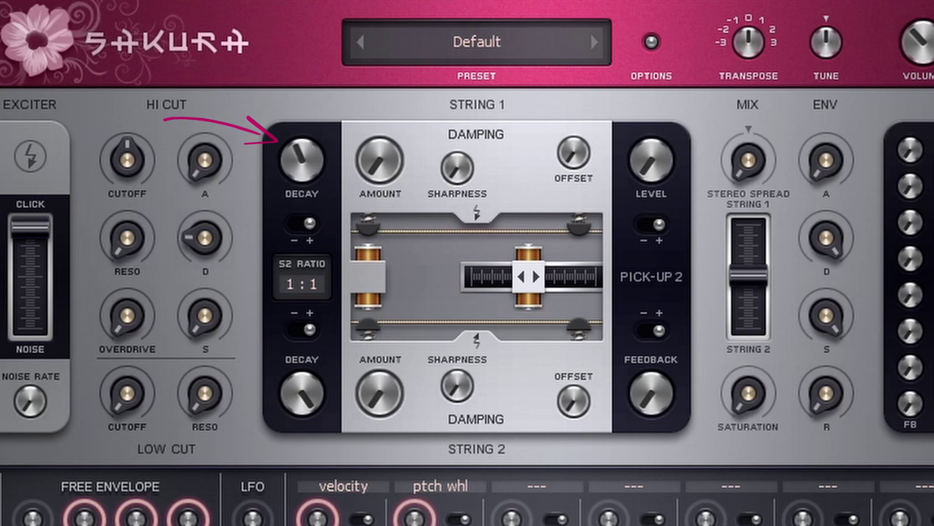
Step: Lengthen String 1's decay and settle its damping amount higher
mouse_move(308, 168)
left_mouse_down()
mouse_move(308, 146)
mouse_move(308, 168)
left_mouse_up()
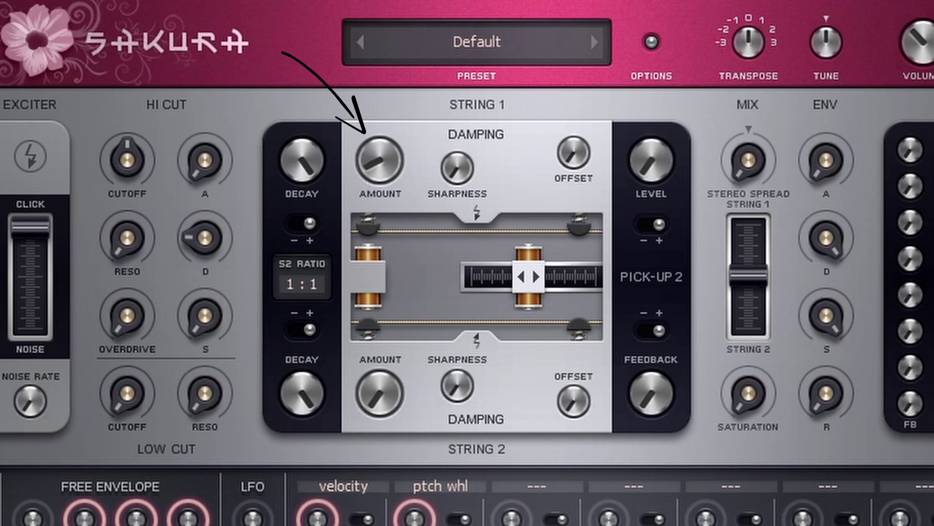
mouse_move(379, 160)
left_mouse_down()
mouse_move(376, 176)
mouse_move(380, 136)
left_mouse_up()
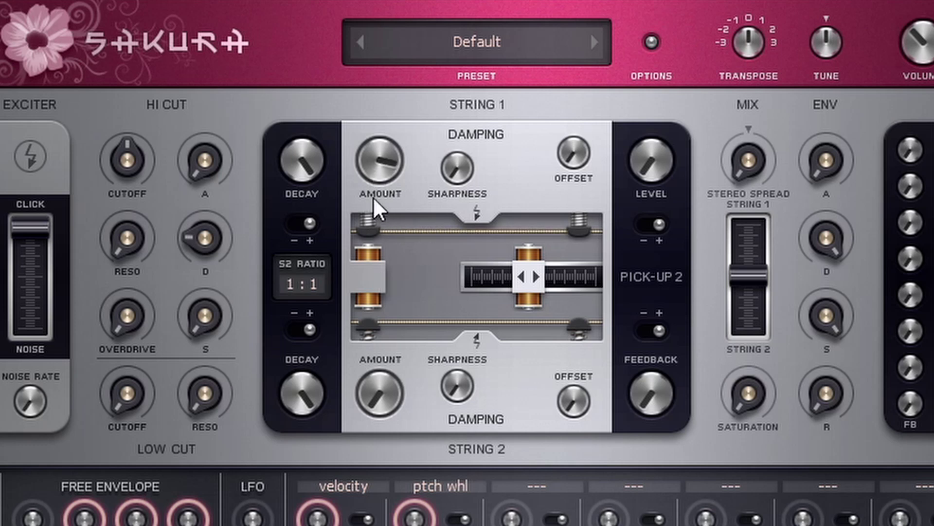
left_click_drag(382, 184, 382, 172)
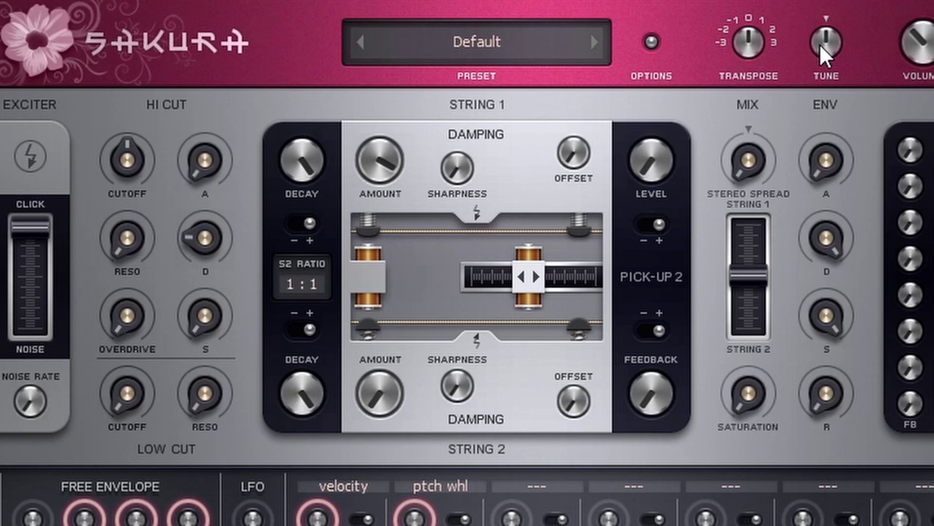
Step: Return tuning near centre, ease String 1's damping amount down, and raise its sharpness well up
left_click_drag(822, 54, 822, 34)
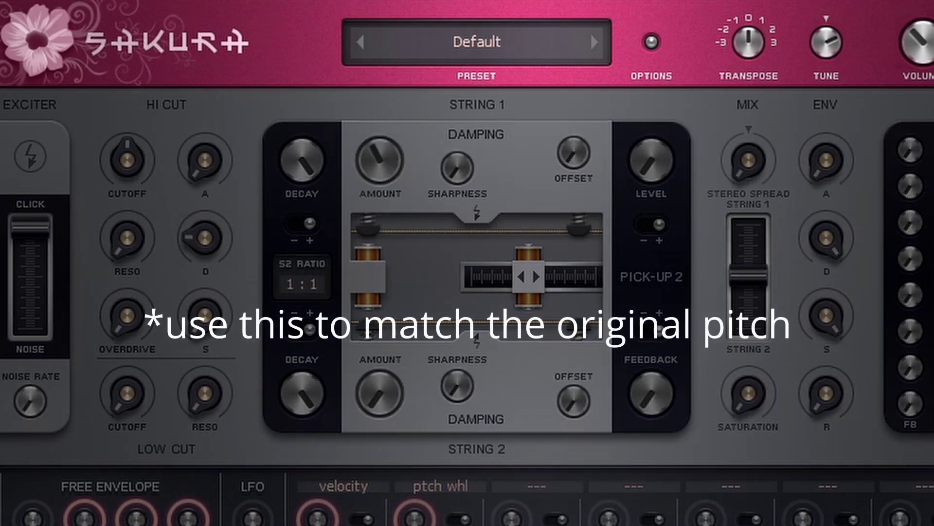
mouse_move(817, 48)
left_mouse_down()
mouse_move(817, 58)
mouse_move(828, 43)
left_mouse_up()
left_click_drag(358, 166, 358, 181)
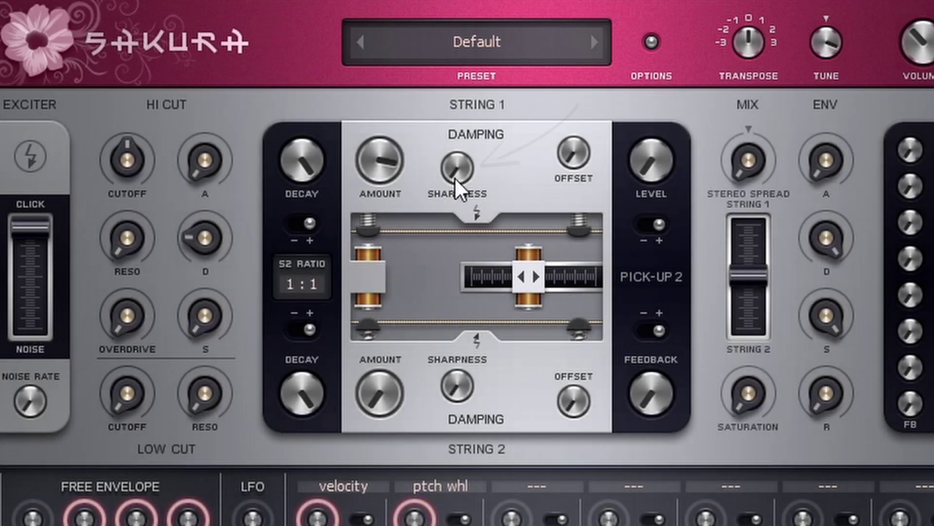
mouse_move(457, 180)
left_mouse_down()
mouse_move(457, 125)
mouse_move(458, 154)
mouse_move(417, 194)
left_mouse_up()
left_click_drag(457, 168, 458, 129)
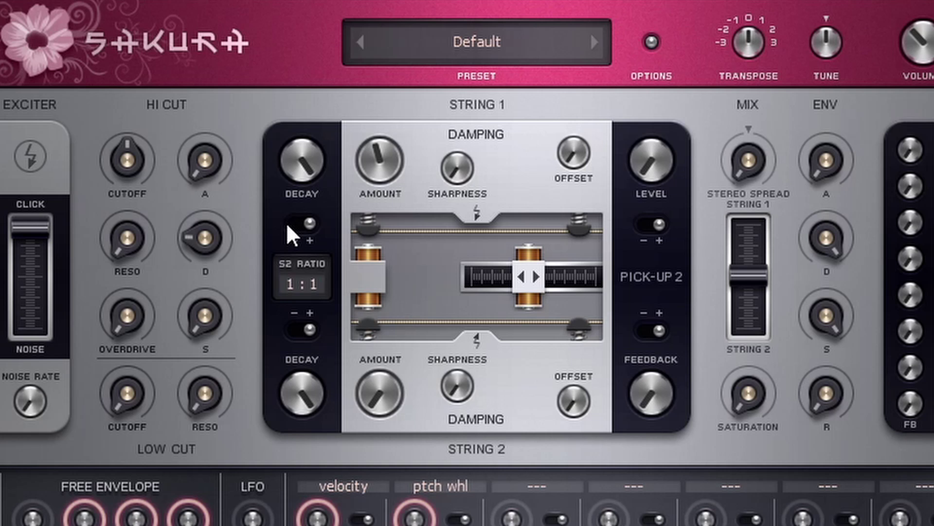
Step: Toggle String 1's decay −/+ switch, leaving it on minus
left_click(293, 226)
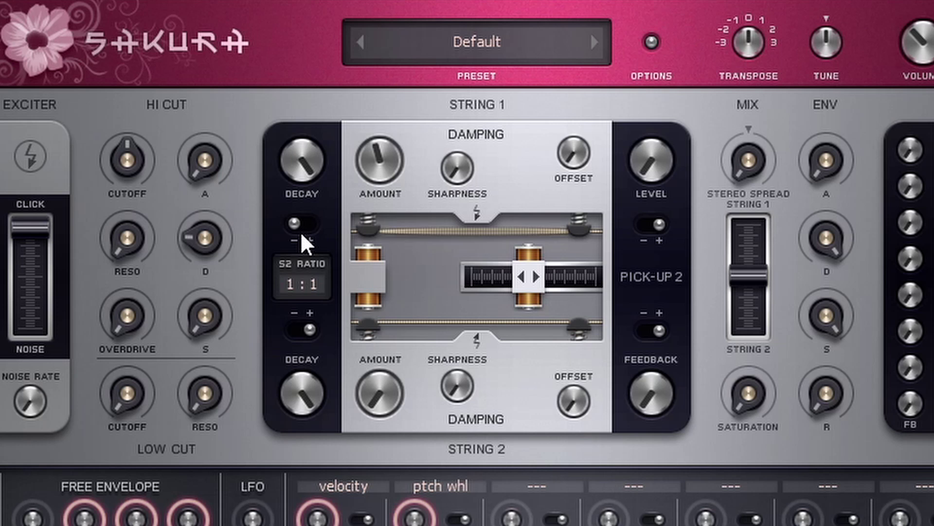
left_click(314, 230)
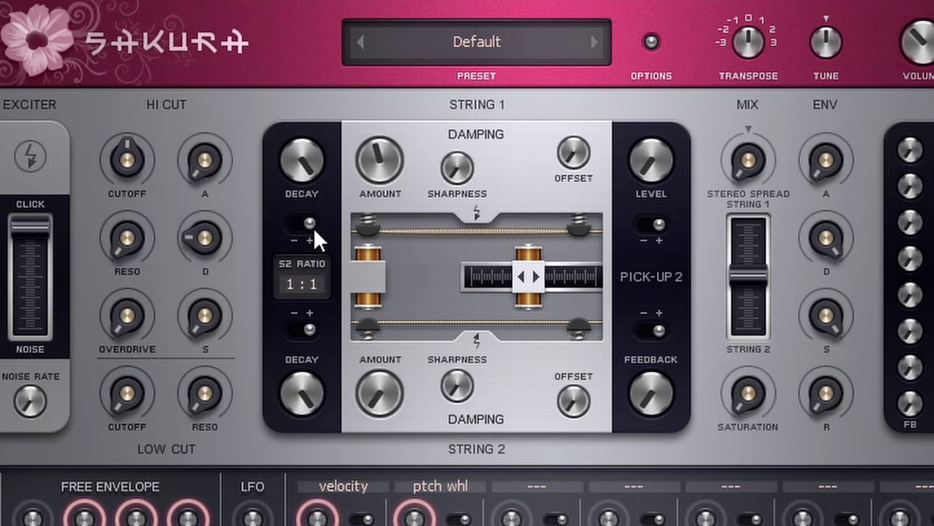
left_click(308, 228)
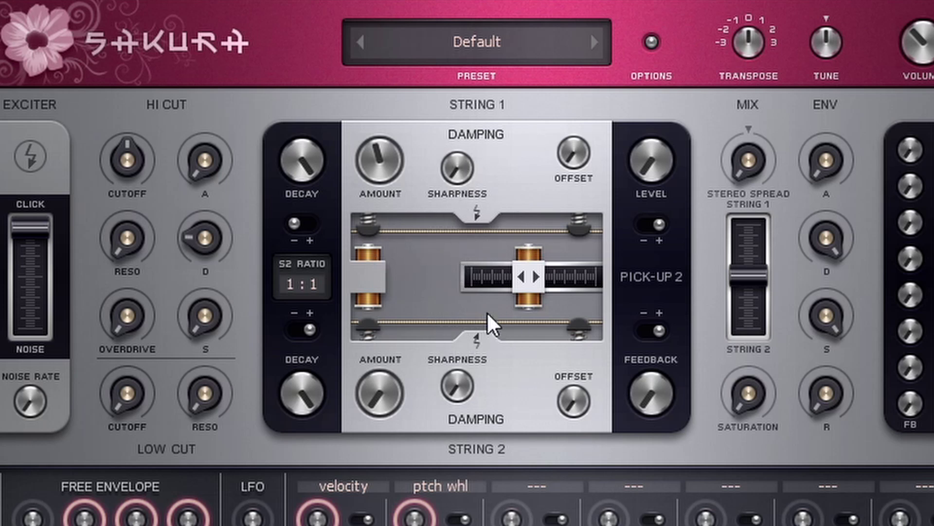
Step: Widen String 1's stereo spread and raise String 2's damping amount
left_click_drag(749, 167, 750, 113)
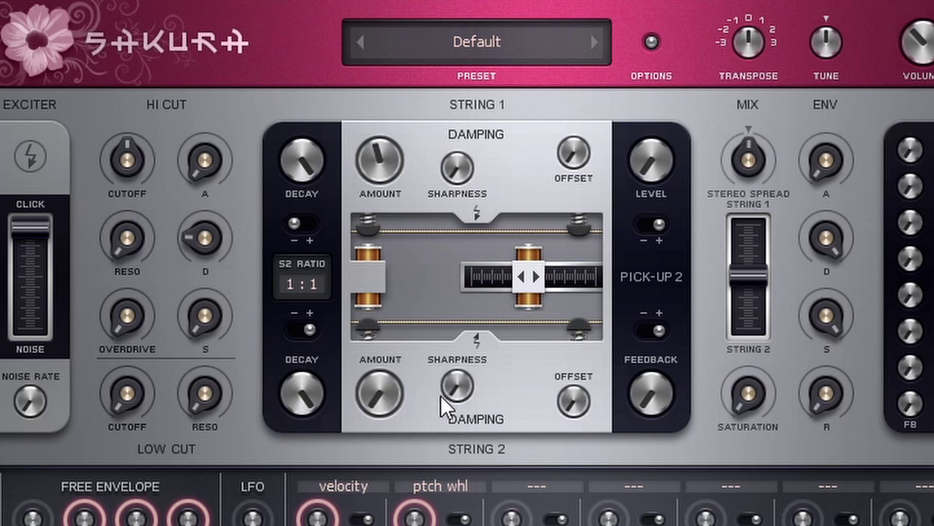
mouse_move(376, 393)
left_mouse_down()
mouse_move(376, 377)
mouse_move(382, 395)
left_mouse_up()
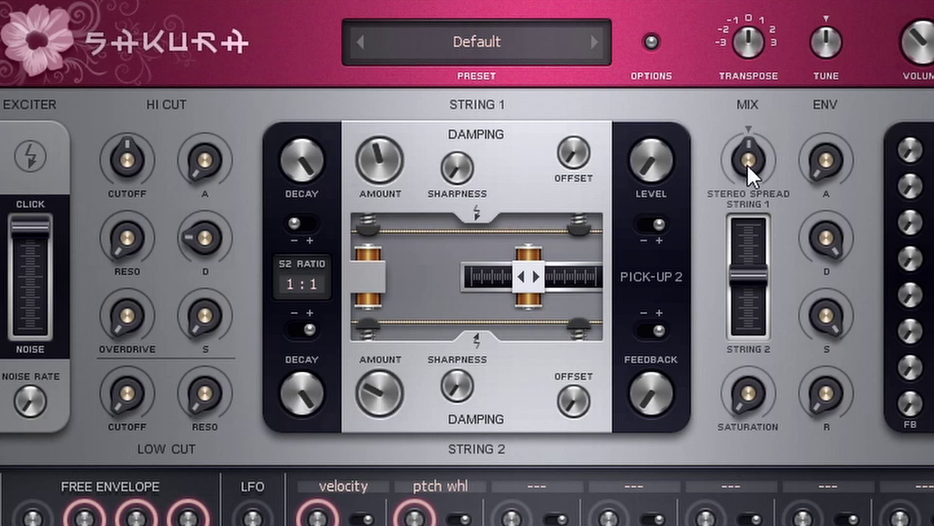
left_click_drag(747, 164, 747, 165)
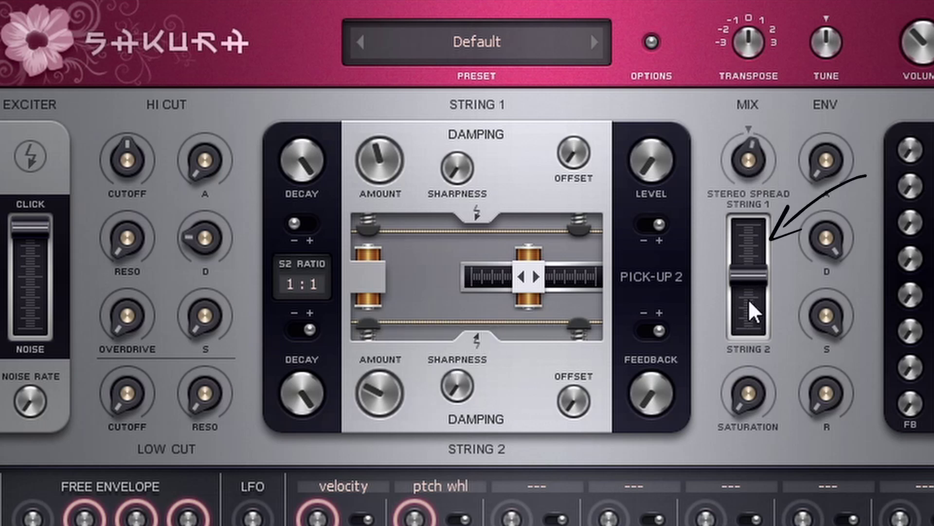
Step: Sweep the string MIX slider to both extremes, settling slightly toward String 1
left_click_drag(748, 273, 748, 224)
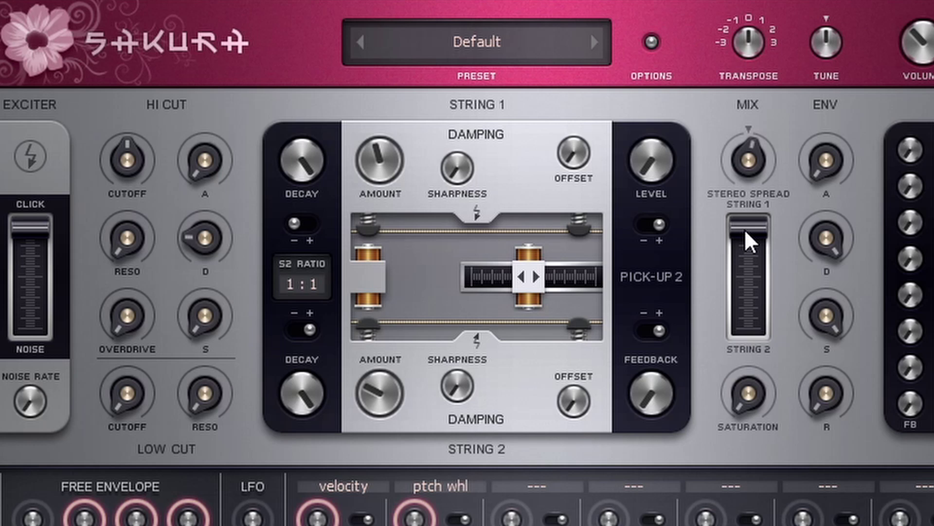
left_click_drag(745, 231, 746, 325)
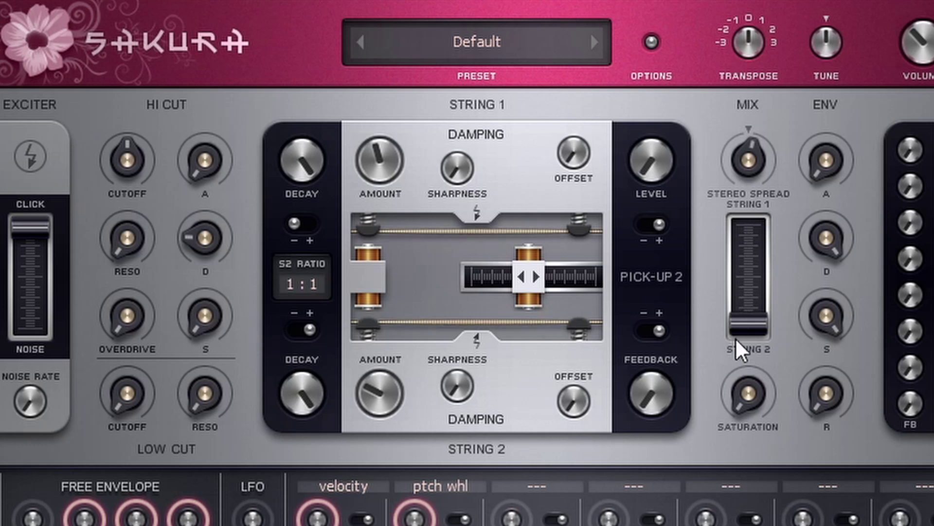
left_click_drag(744, 321, 742, 279)
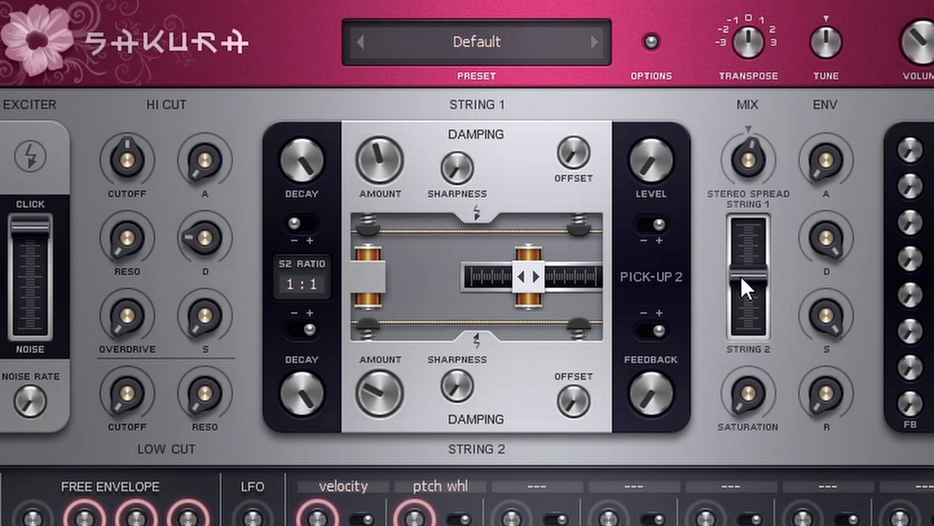
left_click_drag(740, 276, 742, 254)
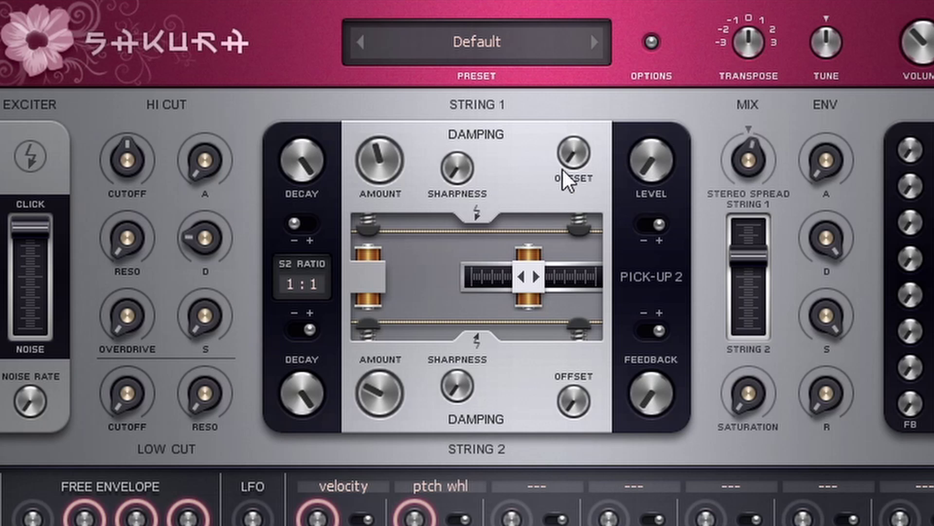
Step: Adjust Pick-Up 2's level, raise String 1's damping offset, and move Pick-Up 2 to mid-string
left_click_drag(646, 174, 646, 139)
mouse_move(644, 173)
left_mouse_down()
mouse_move(644, 197)
mouse_move(644, 148)
left_mouse_up()
mouse_move(654, 167)
left_mouse_down()
mouse_move(654, 202)
mouse_move(654, 171)
left_mouse_up()
mouse_move(574, 160)
left_mouse_down()
mouse_move(574, 141)
mouse_move(577, 162)
mouse_move(583, 151)
left_mouse_up()
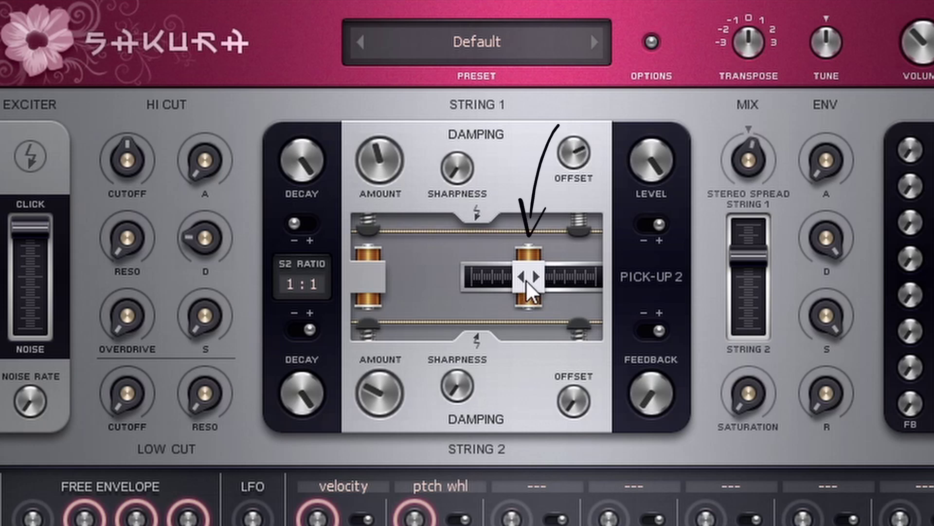
mouse_move(527, 281)
left_mouse_down()
mouse_move(470, 281)
mouse_move(587, 278)
mouse_move(574, 304)
mouse_move(500, 304)
mouse_move(548, 278)
mouse_move(495, 279)
left_mouse_up()
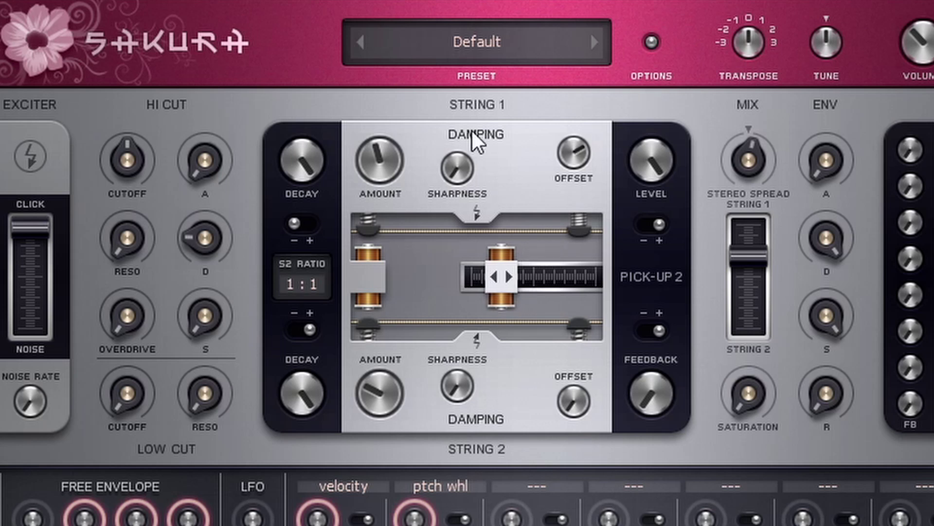
Step: Audition String 2 ratios 2:1, 3:1, 4:1, 1:2 and 1:3
left_click(298, 284)
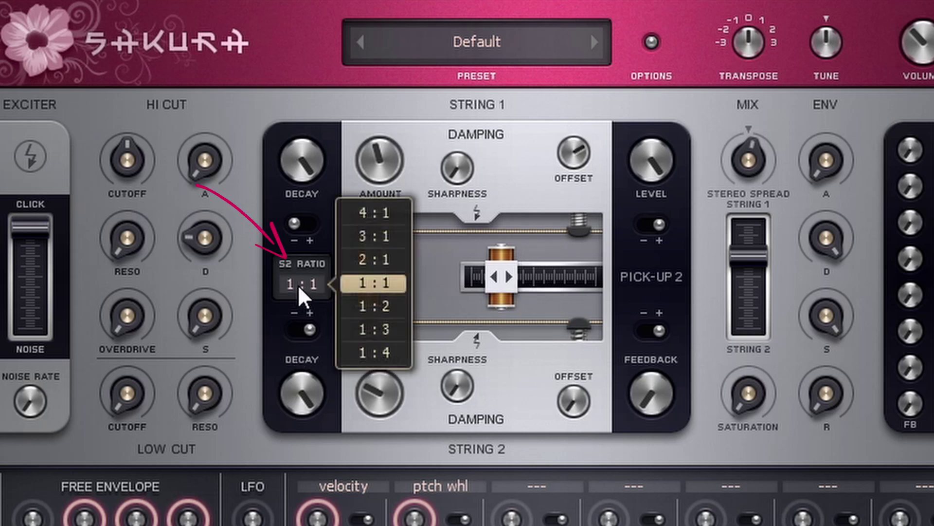
left_click(375, 258)
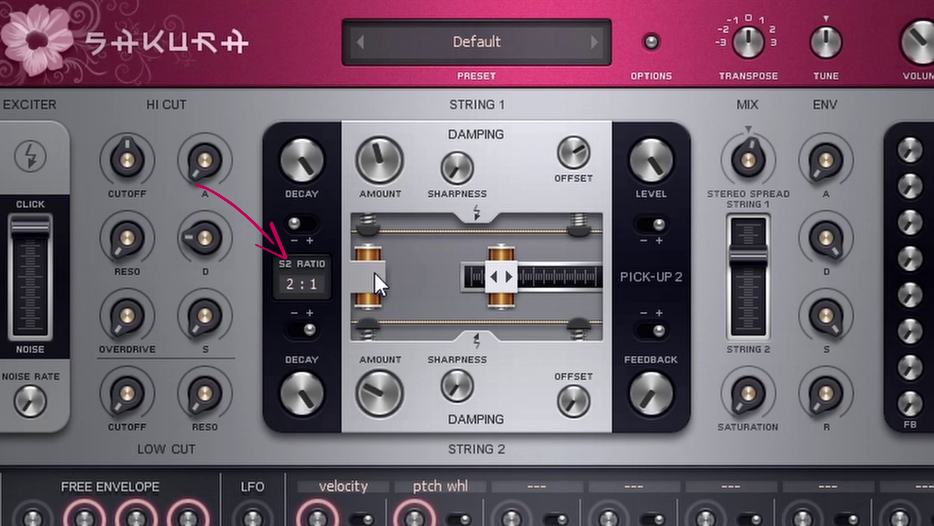
left_click(300, 283)
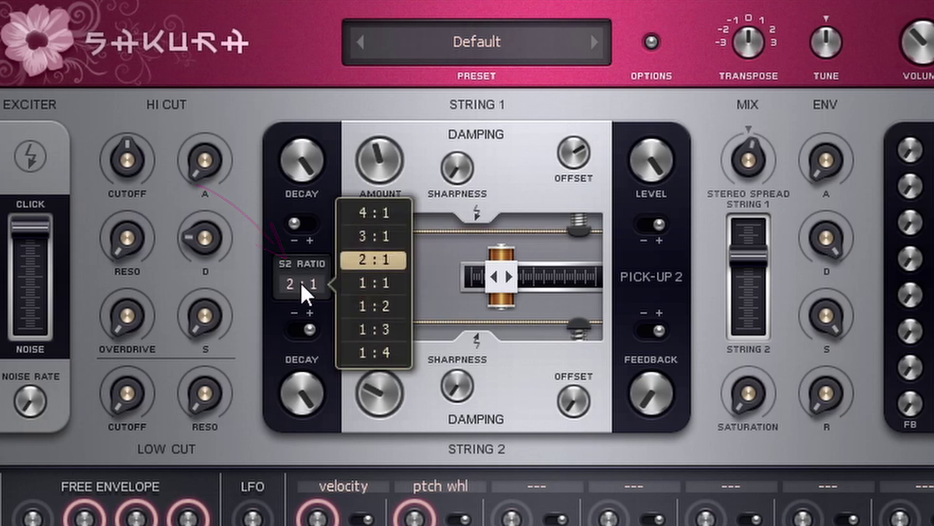
left_click(377, 241)
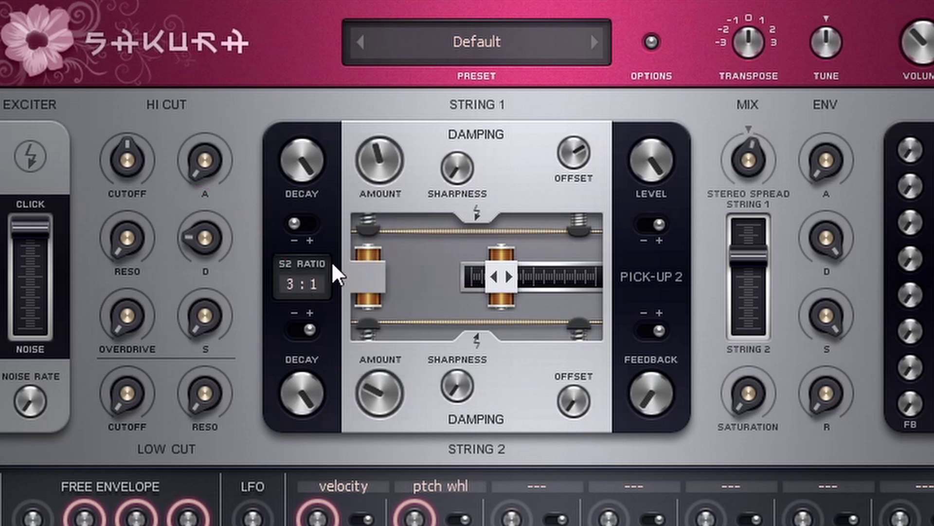
left_click(296, 282)
left_click(368, 216)
left_click(298, 283)
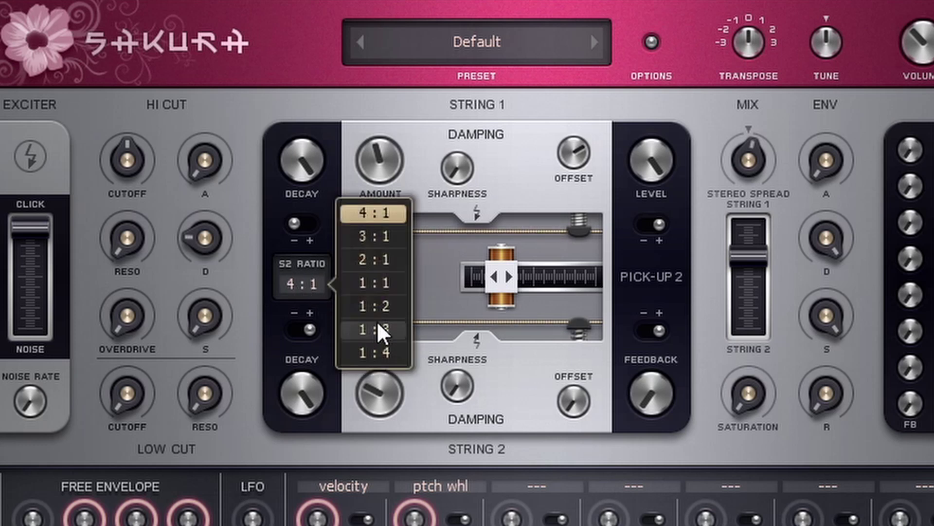
left_click(377, 309)
left_click(300, 287)
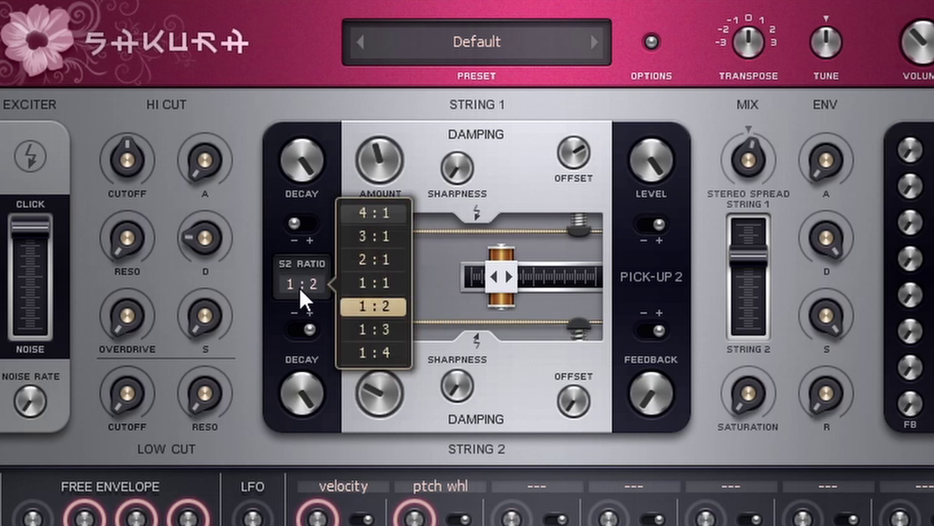
left_click(352, 325)
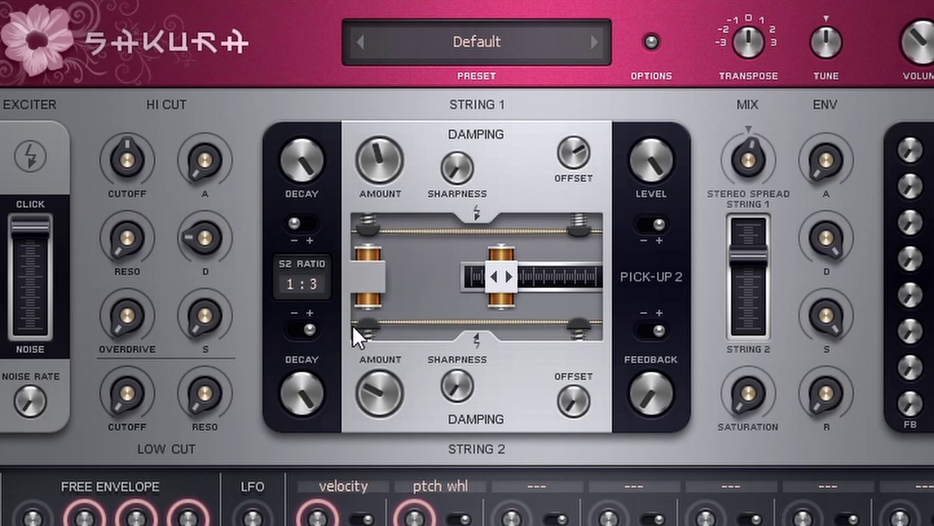
Step: Compare 2:1, 3:1 and 1:3 again, then settle String 2's ratio on 1:1
left_click(306, 287)
left_click(363, 262)
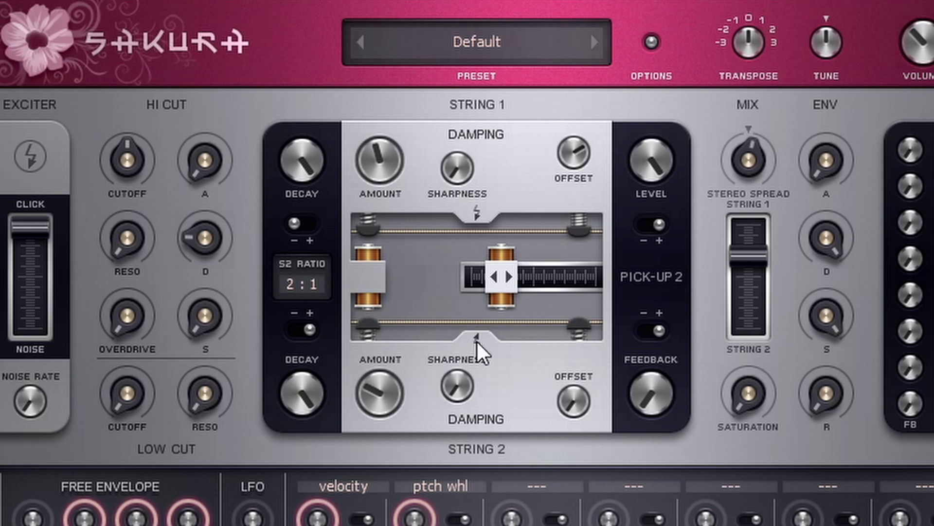
left_click(300, 292)
left_click(385, 238)
left_click(296, 291)
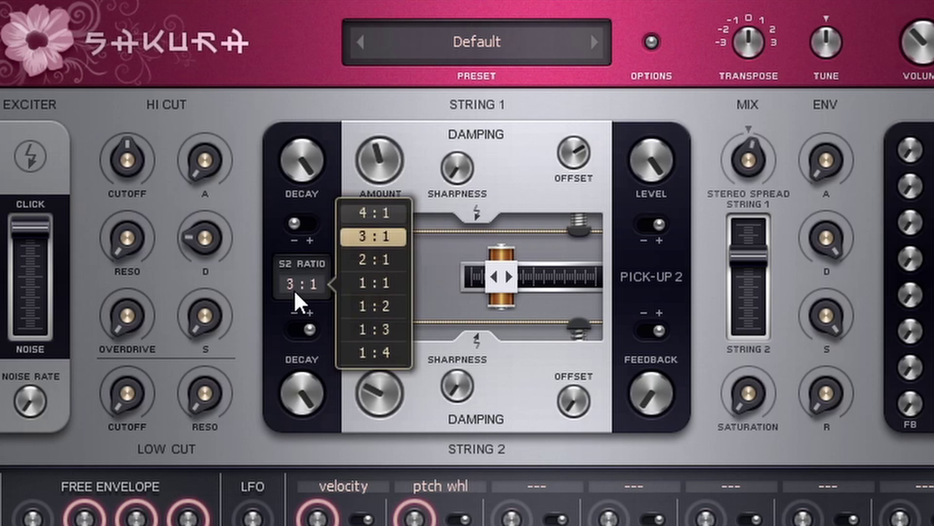
left_click(362, 330)
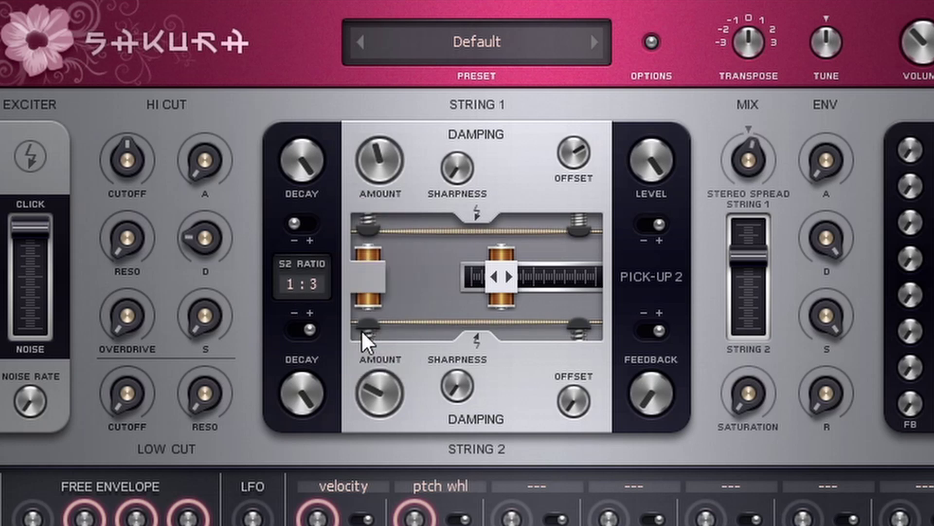
left_click(299, 287)
left_click(361, 275)
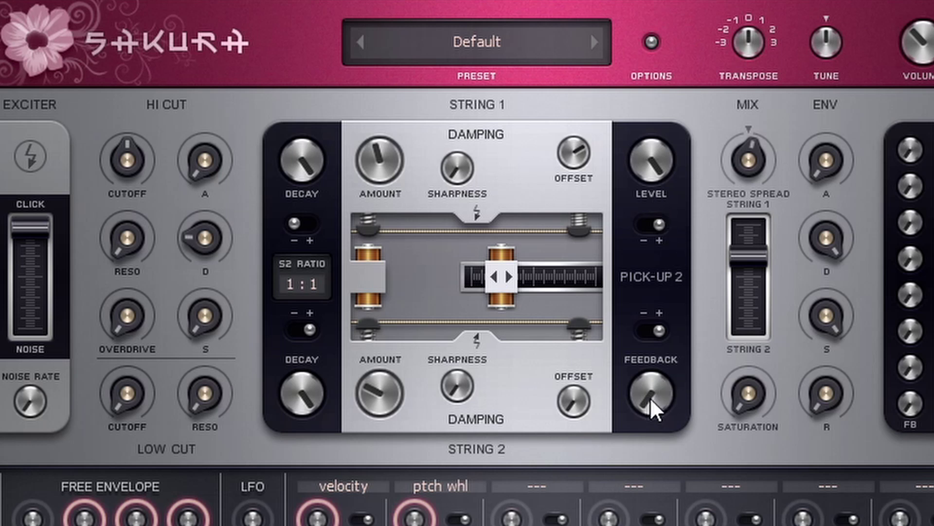
Step: Audition higher pick-up feedback amounts, then turn the mix saturation well up
left_click_drag(650, 396, 650, 331)
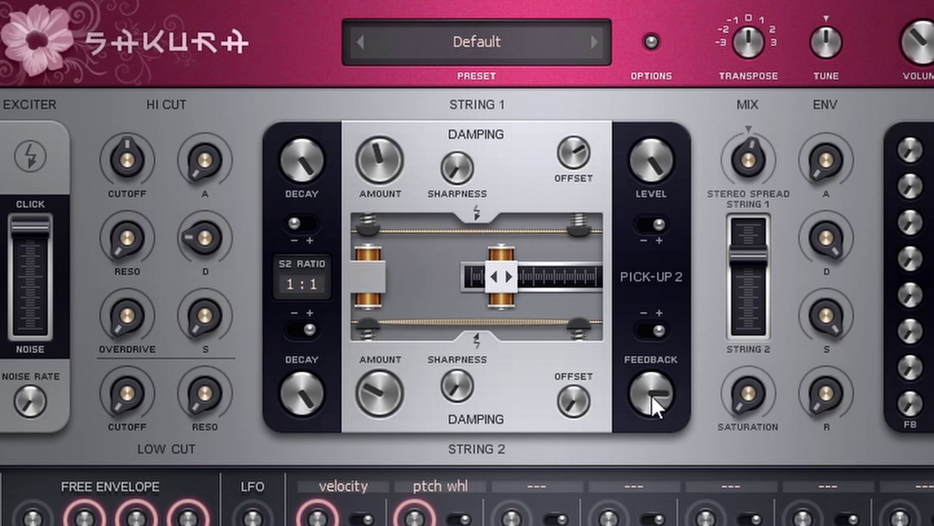
left_click_drag(651, 396, 651, 381)
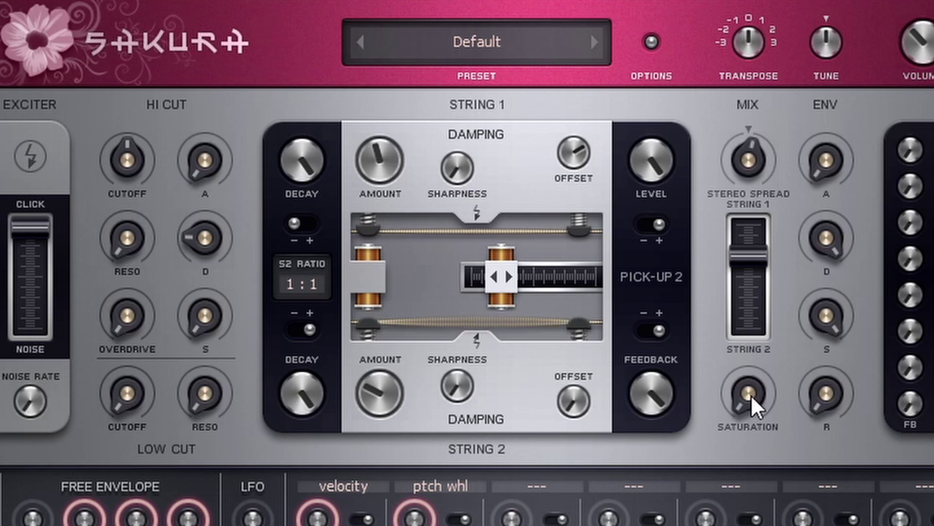
left_click_drag(751, 394, 752, 328)
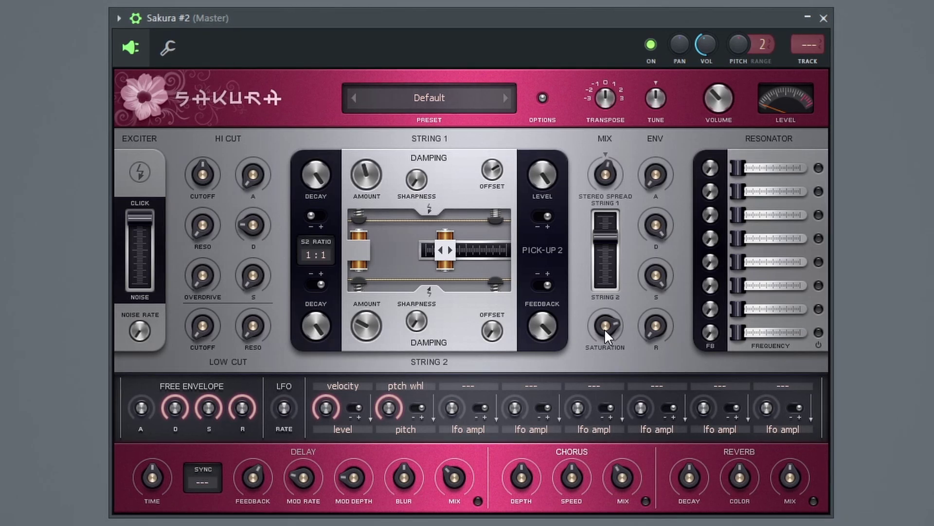
left_click(645, 501)
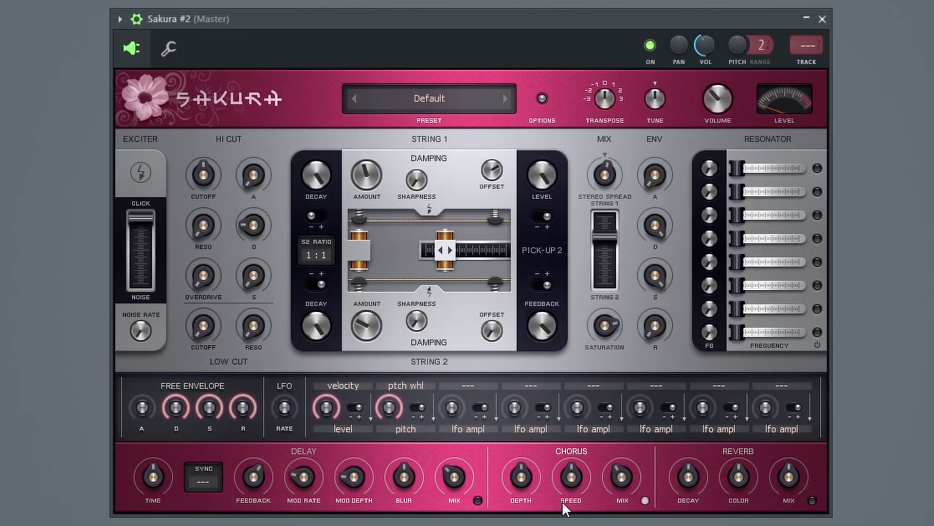
left_click(478, 501)
left_click(812, 501)
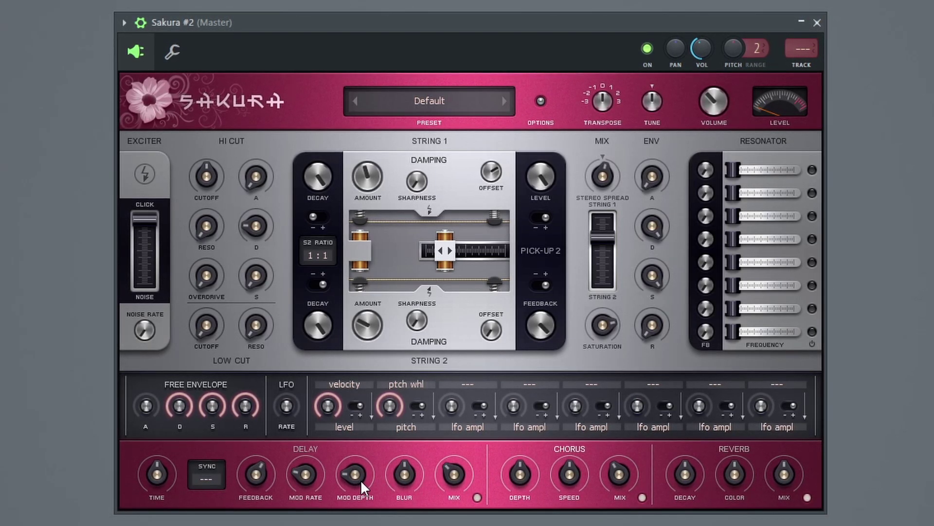
left_click(642, 498)
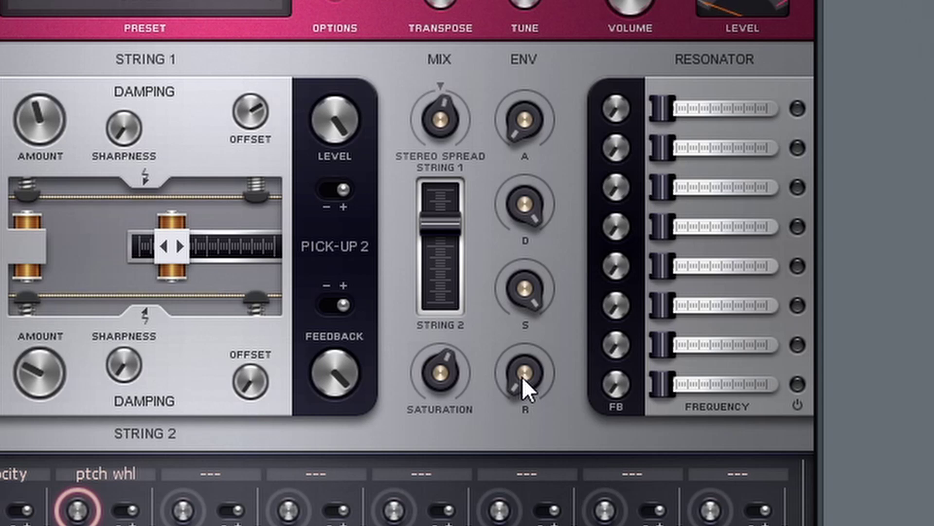
Step: Turn ENV R up to about three-quarters, then nudge it slightly further
left_click_drag(522, 377, 522, 340)
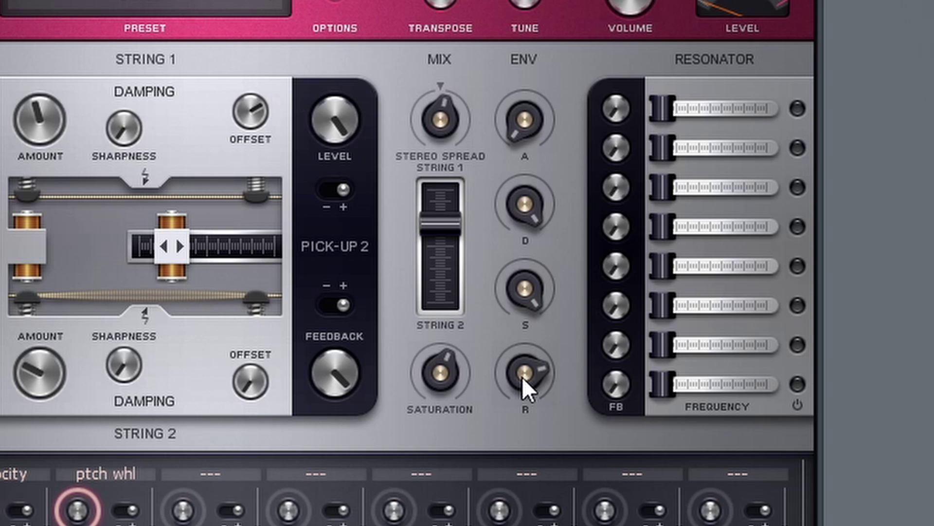
left_click_drag(522, 377, 522, 376)
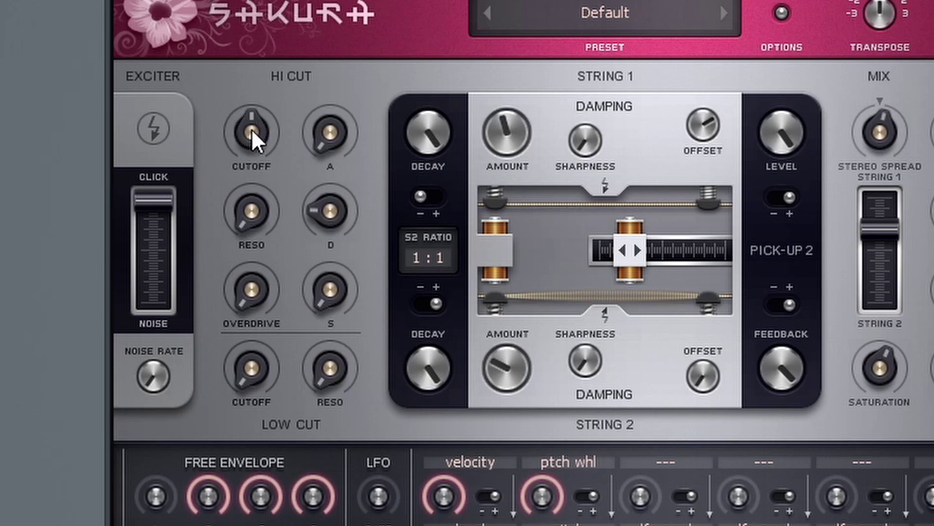
mouse_move(252, 134)
left_mouse_down()
mouse_move(253, 114)
mouse_move(250, 144)
mouse_move(250, 134)
left_mouse_up()
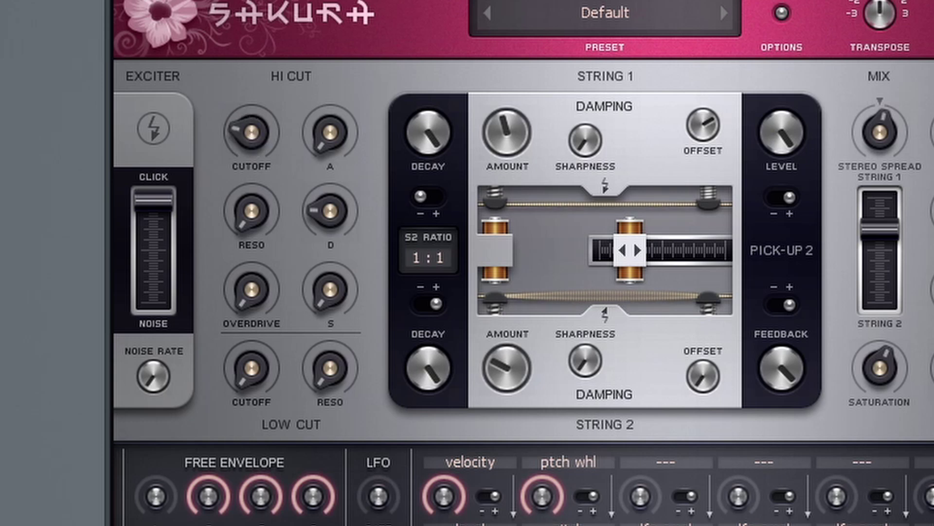
mouse_move(250, 132)
left_mouse_down()
mouse_move(249, 116)
mouse_move(250, 130)
left_mouse_up()
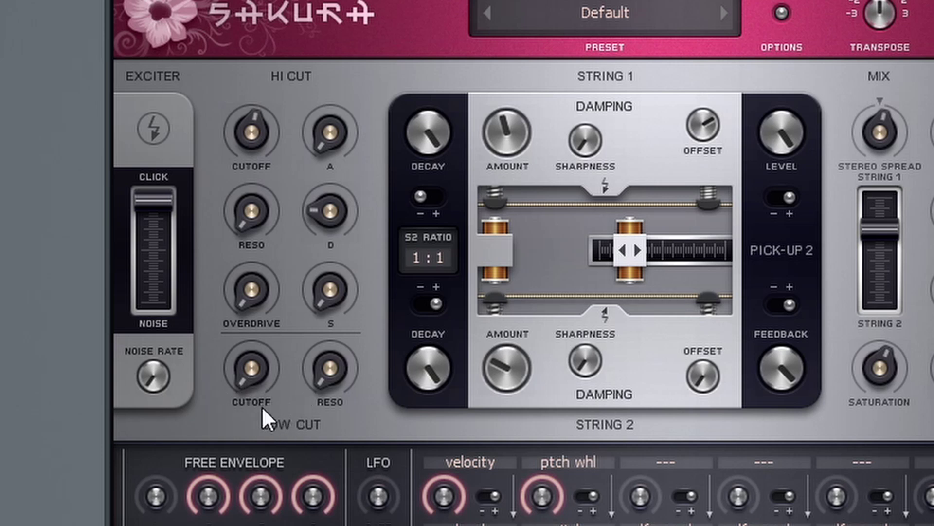
left_click_drag(248, 371, 247, 327)
left_click_drag(249, 369, 249, 390)
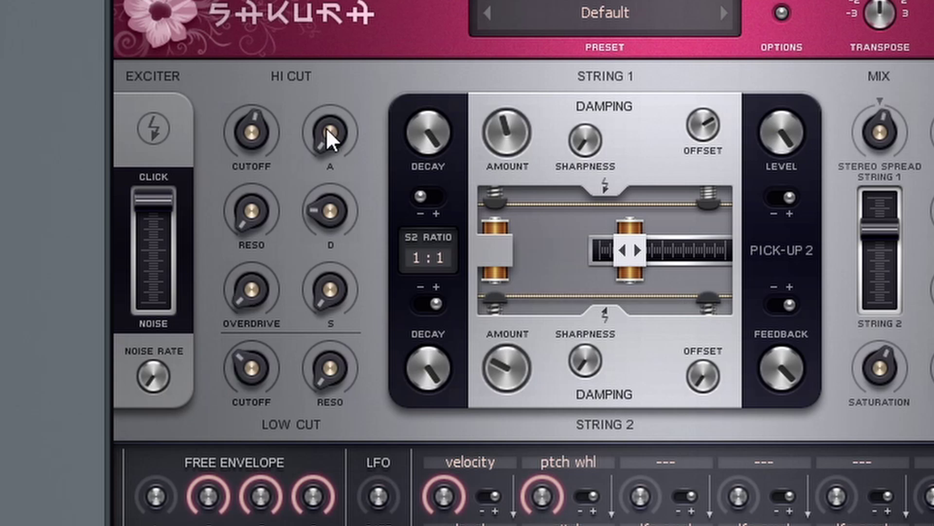
mouse_move(336, 134)
left_mouse_down()
mouse_move(336, 111)
mouse_move(336, 129)
left_mouse_up()
left_click_drag(330, 211, 330, 197)
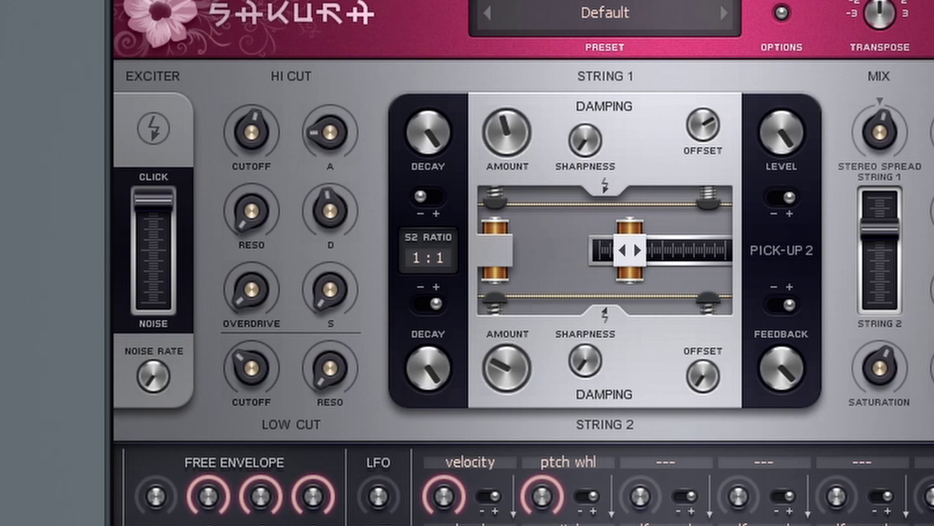
left_click_drag(326, 293, 327, 275)
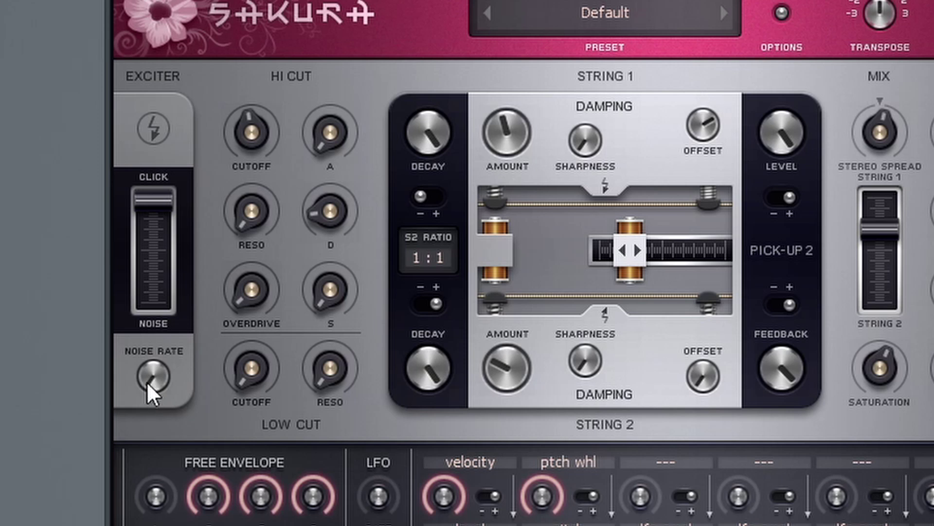
Step: Raise the exciter noise rate and push the Click/Noise slider fully to noise
left_click_drag(147, 381, 147, 363)
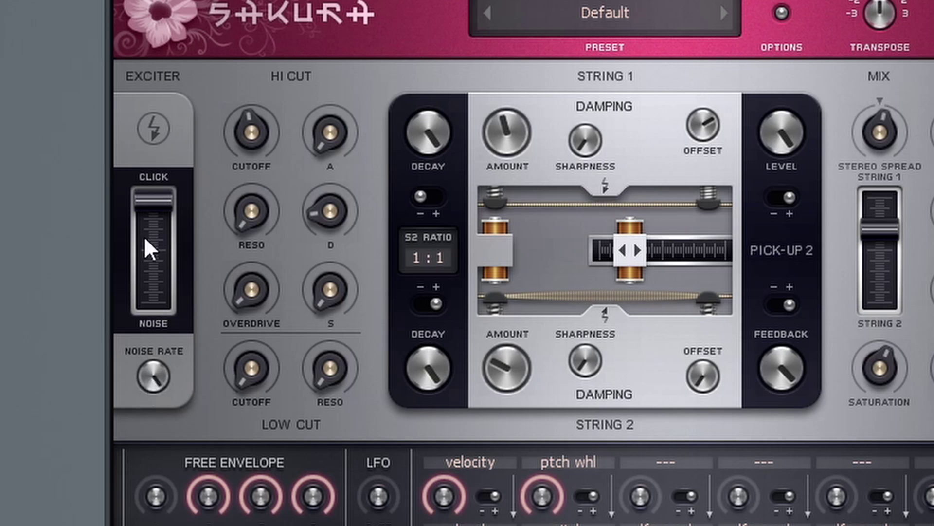
left_click_drag(144, 235, 144, 319)
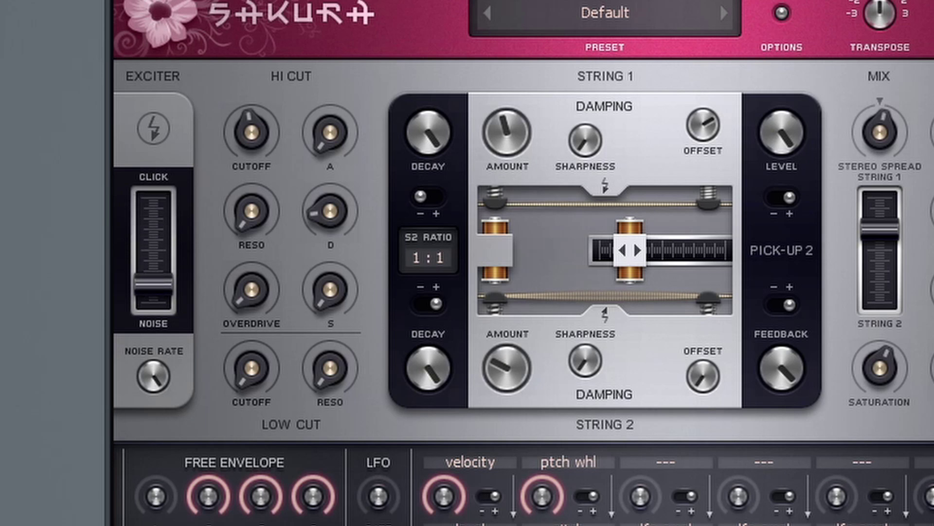
left_click_drag(153, 282, 159, 195)
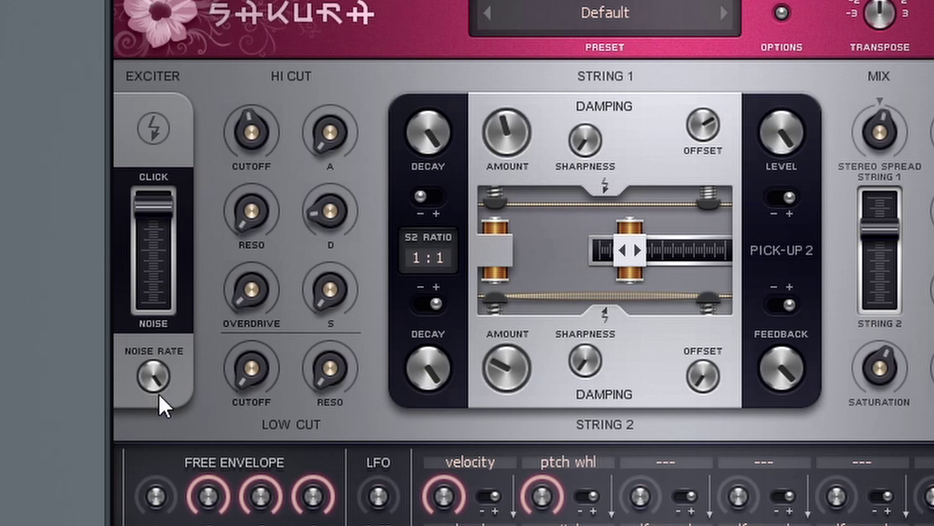
mouse_move(156, 203)
left_mouse_down()
mouse_move(150, 220)
mouse_move(150, 204)
left_mouse_up()
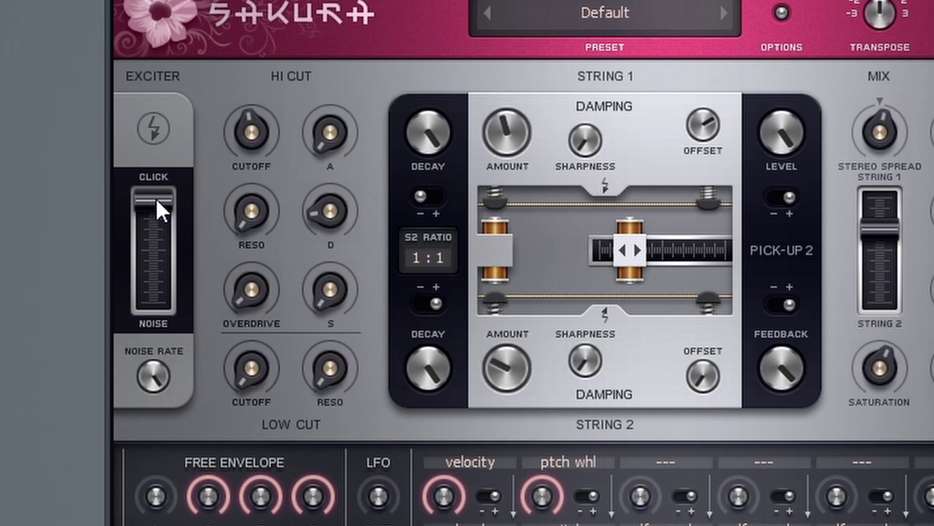
left_click_drag(156, 198, 156, 295)
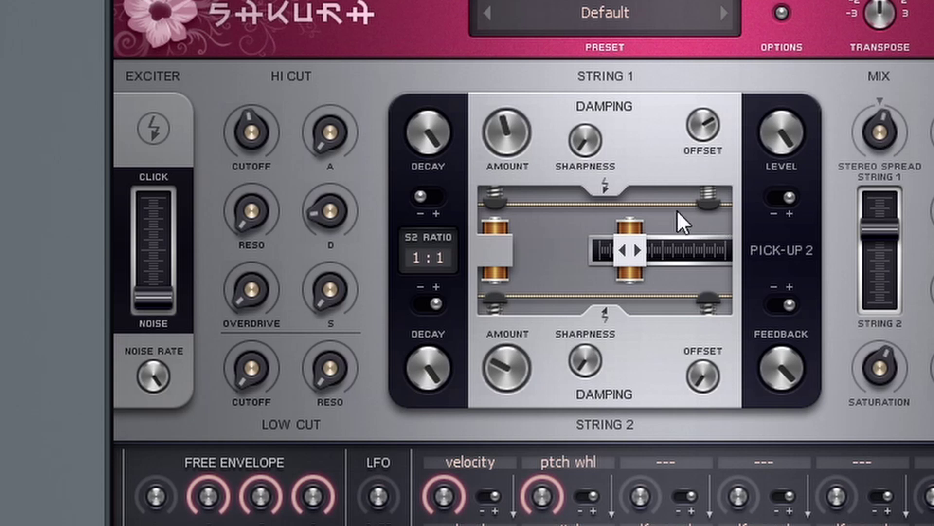
Step: Lower the String 1 and String 2 damping amounts and reduce the saturation
left_click_drag(495, 134, 491, 232)
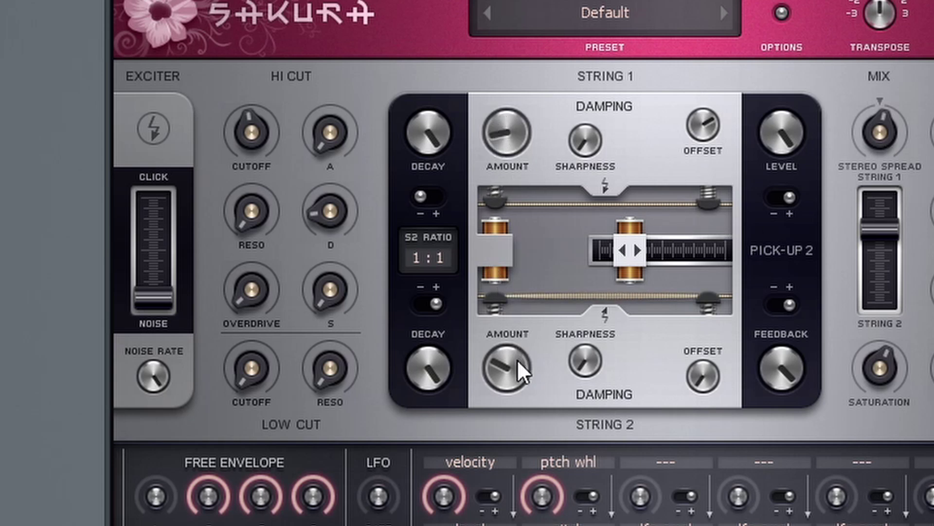
mouse_move(516, 358)
left_mouse_down()
mouse_move(517, 370)
mouse_move(517, 359)
left_mouse_up()
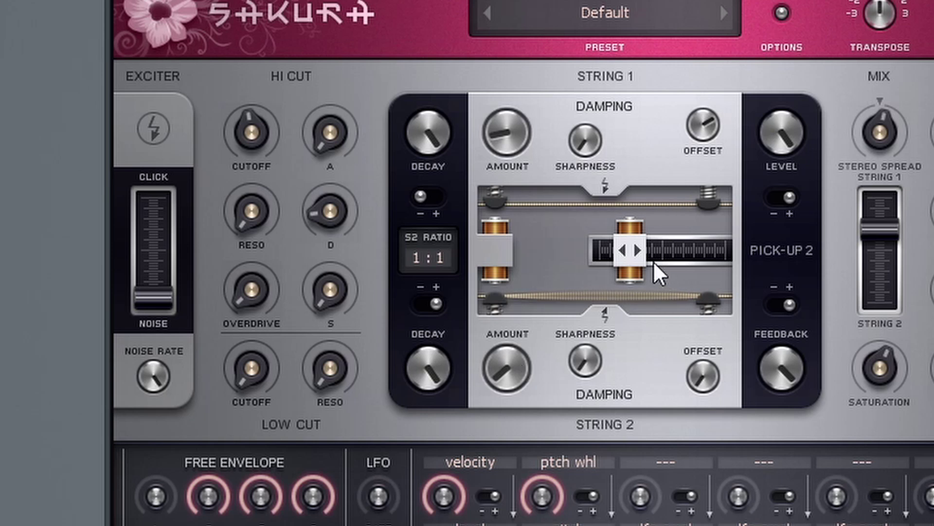
mouse_move(896, 367)
left_mouse_down()
mouse_move(894, 399)
mouse_move(888, 367)
left_mouse_up()
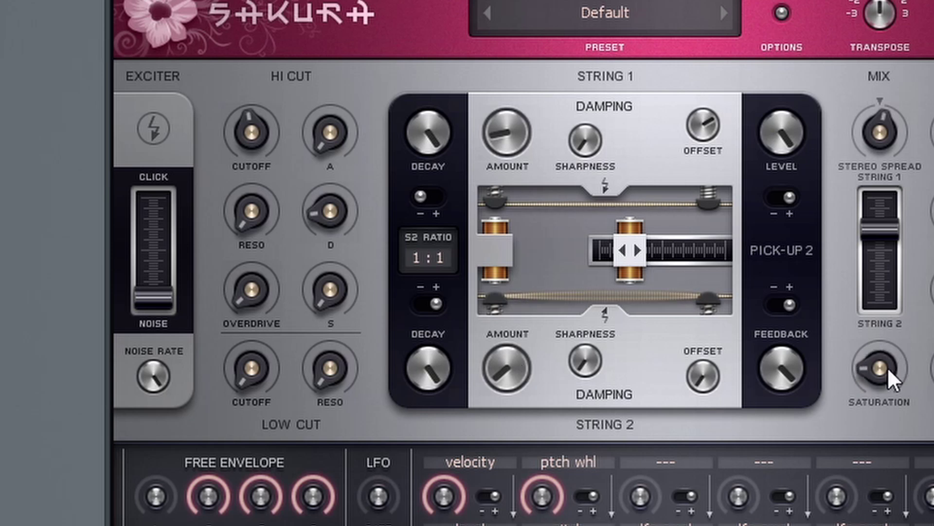
Step: Return the exciter to full noise, flip String 1's decay mode, and lower the noise rate
left_click_drag(154, 298, 154, 217)
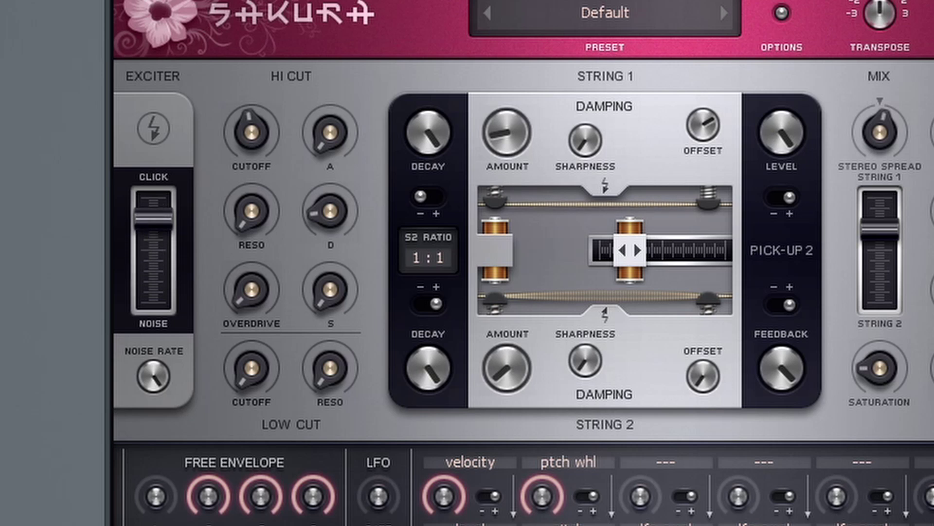
left_click_drag(153, 217, 159, 287)
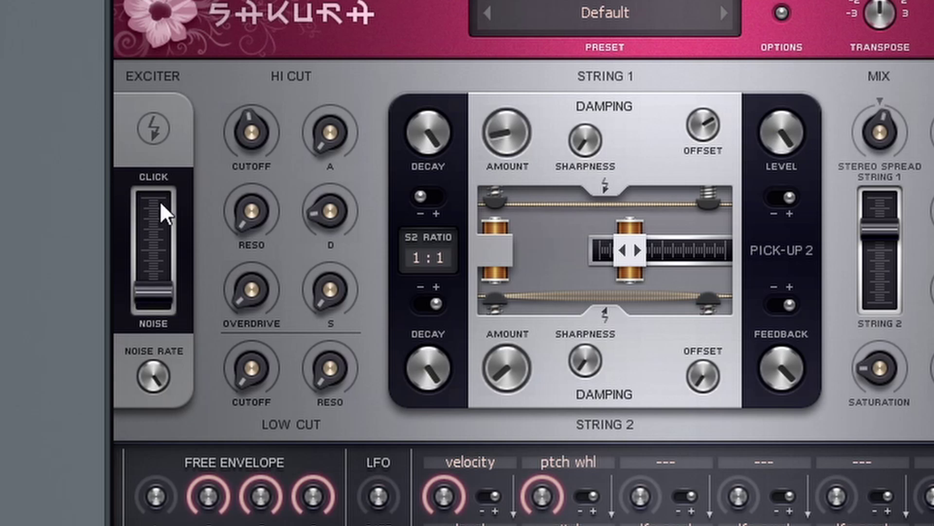
left_click(433, 196)
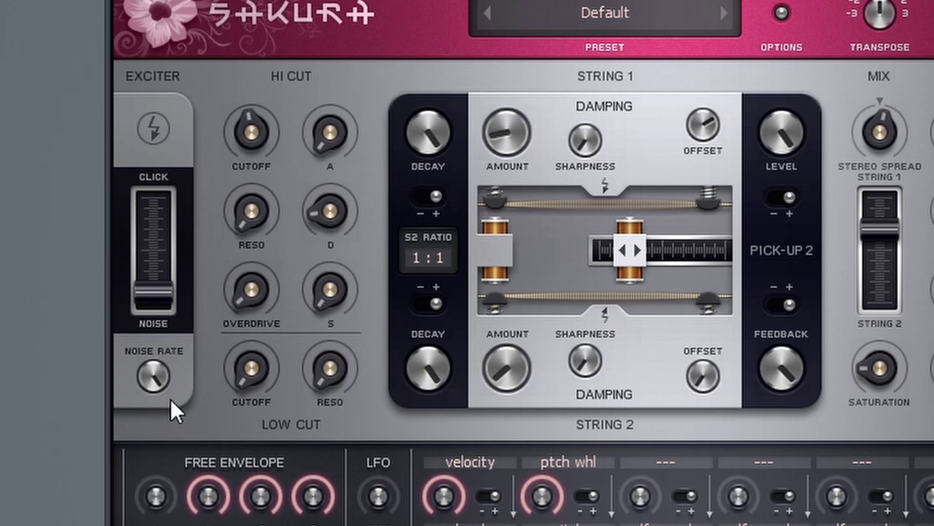
left_click_drag(156, 372, 156, 390)
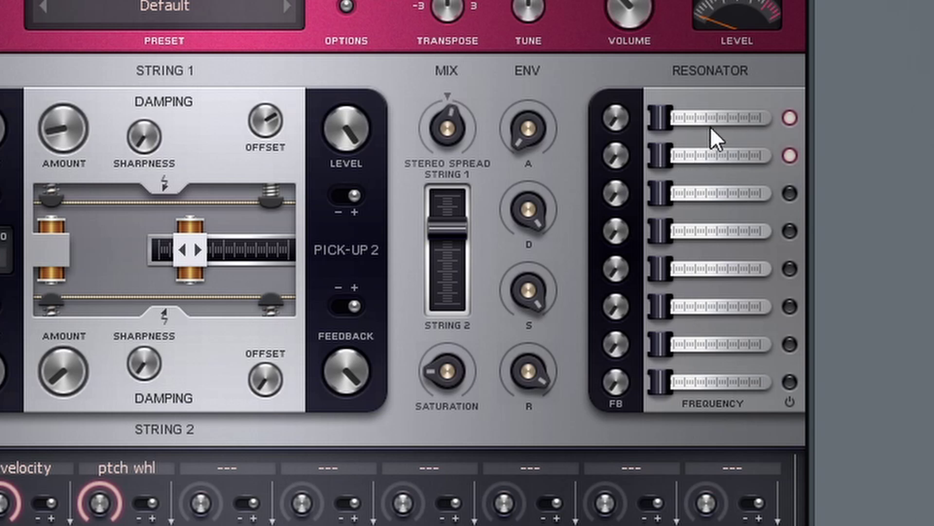
Step: Switch off the second resonator band and set the first band's frequency
left_click_drag(664, 122, 701, 117)
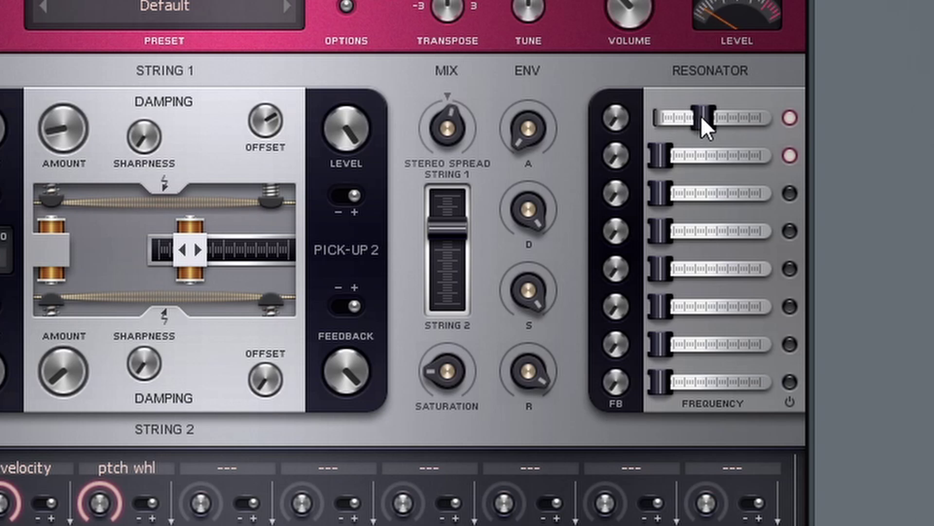
left_click(788, 158)
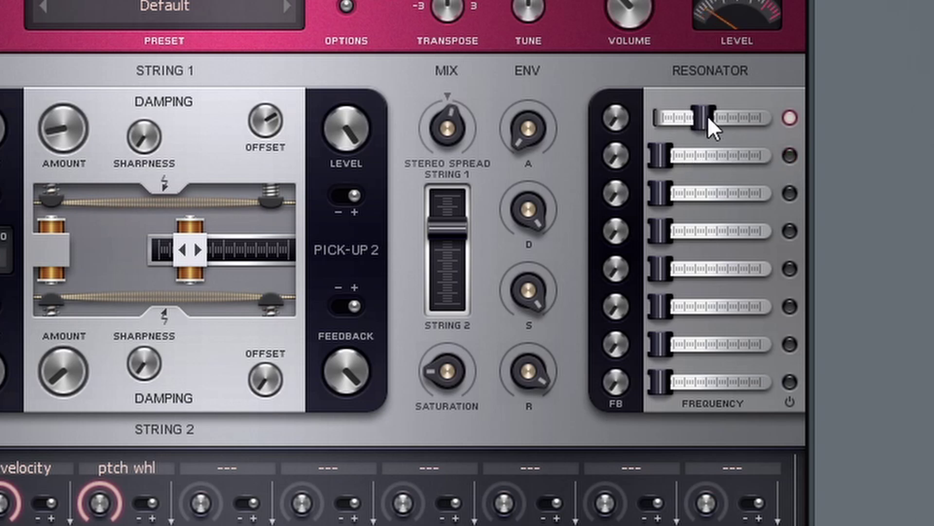
left_click_drag(708, 115, 665, 116)
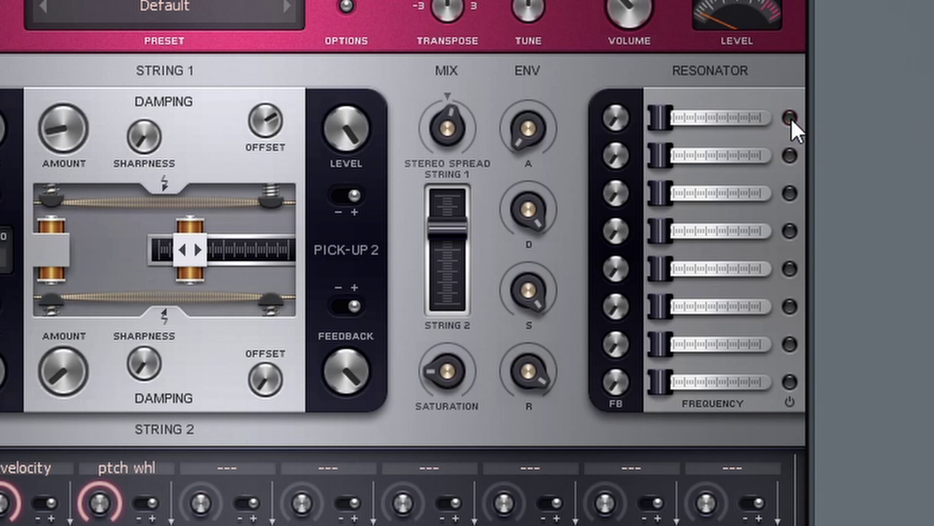
left_click_drag(665, 122, 699, 118)
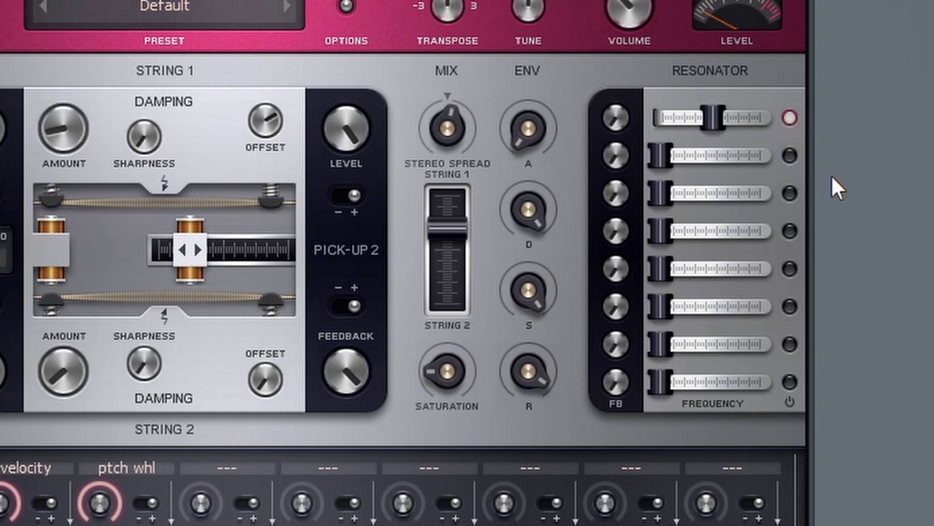
Step: Raise the second band's frequency, set the third band low, and increase both top feedback levels
left_click_drag(660, 155, 702, 155)
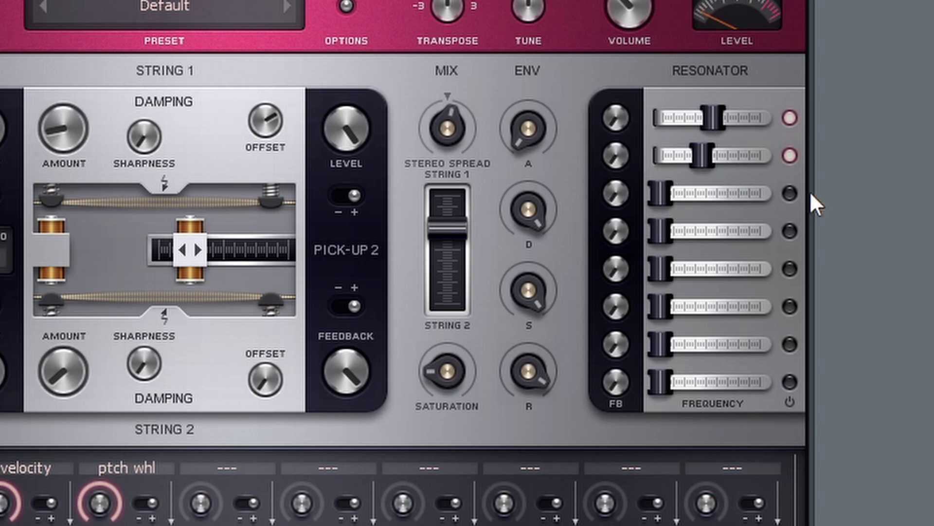
left_click_drag(668, 192, 738, 192)
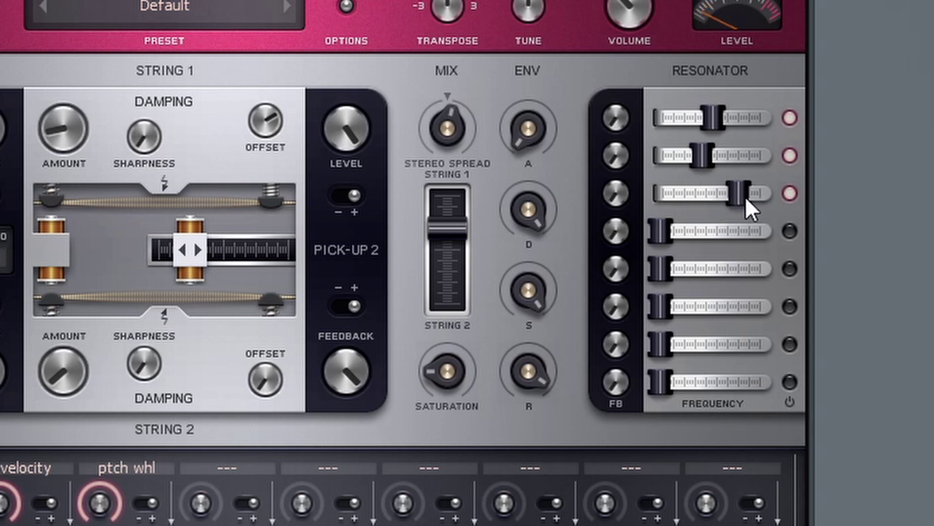
left_click_drag(724, 193, 681, 193)
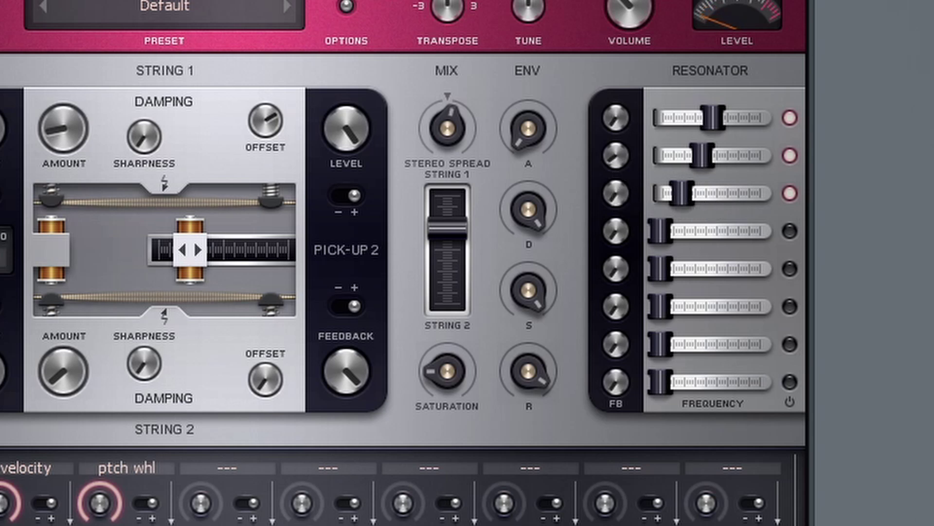
mouse_move(616, 155)
left_mouse_down()
mouse_move(616, 144)
mouse_move(616, 152)
left_mouse_up()
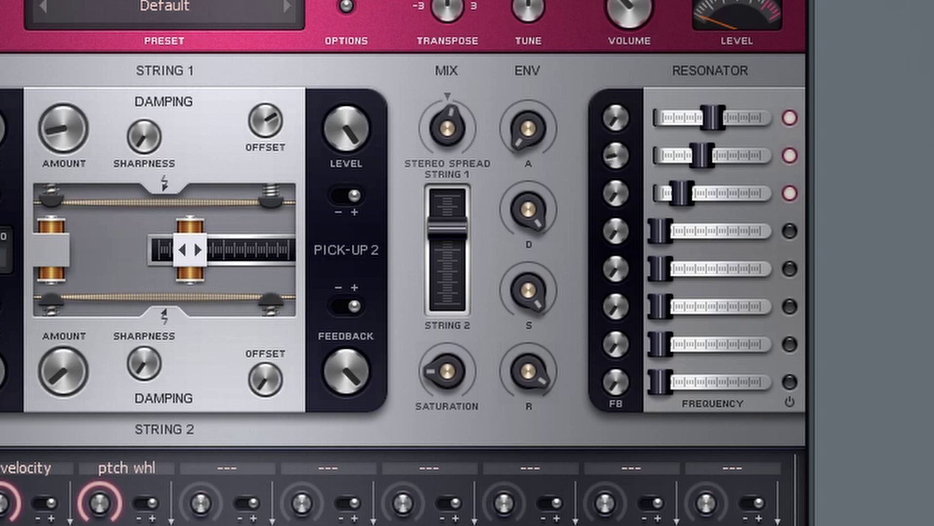
mouse_move(615, 117)
left_mouse_down()
mouse_move(616, 101)
mouse_move(621, 119)
left_mouse_up()
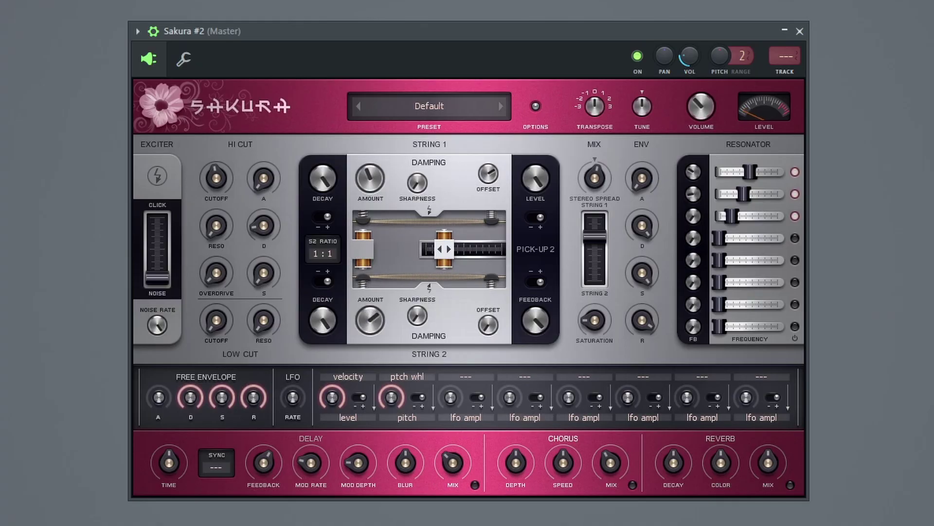
Step: Center String 2's damping amount, shorten the envelope release, and set String 2 ratio to 2:1
left_click_drag(370, 320, 375, 327)
left_click_drag(649, 322, 647, 317)
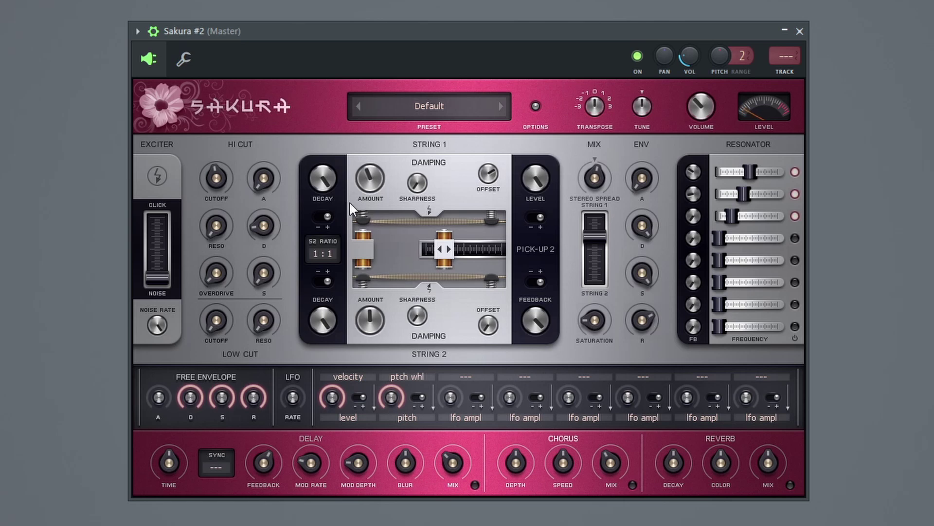
left_click(320, 251)
left_click(368, 234)
Step: Make the exciter pure click, lower the first resonator frequency slightly, and add saturation
left_click_drag(161, 278, 161, 219)
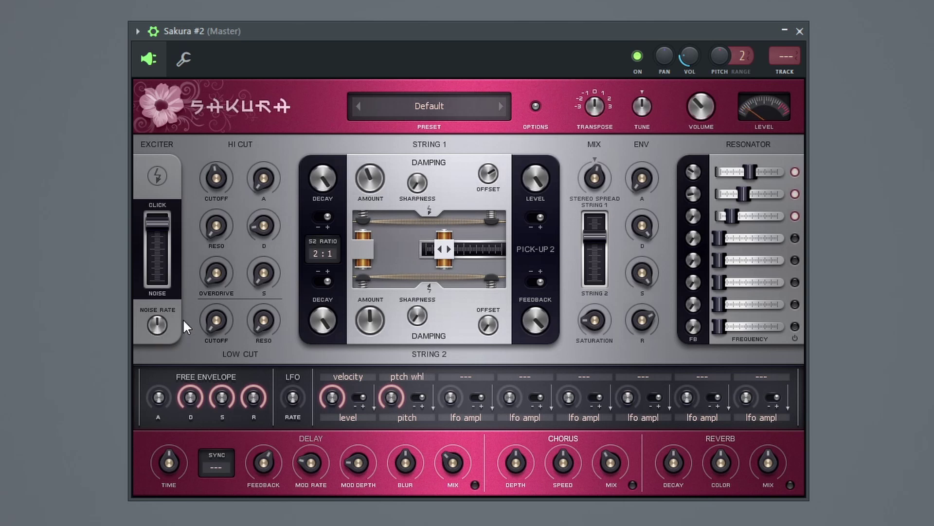
left_click_drag(750, 171, 740, 171)
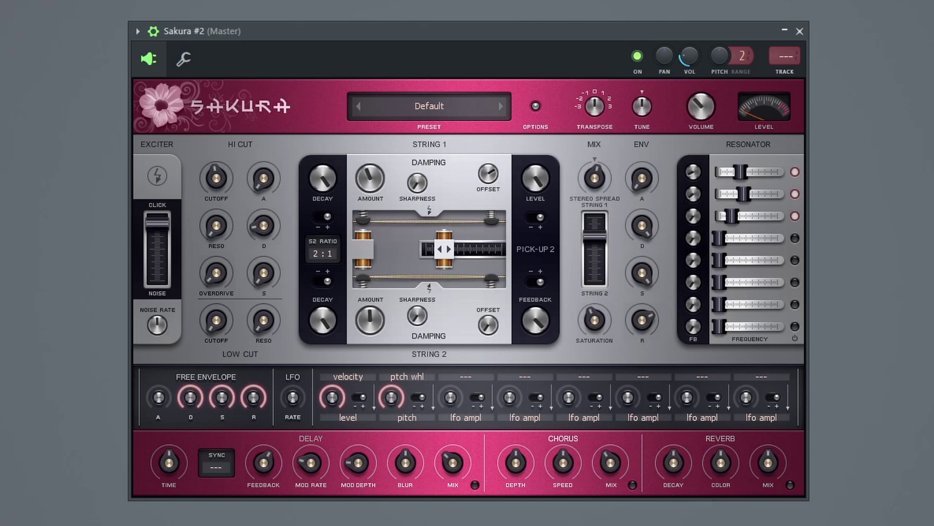
left_click_drag(594, 322, 594, 306)
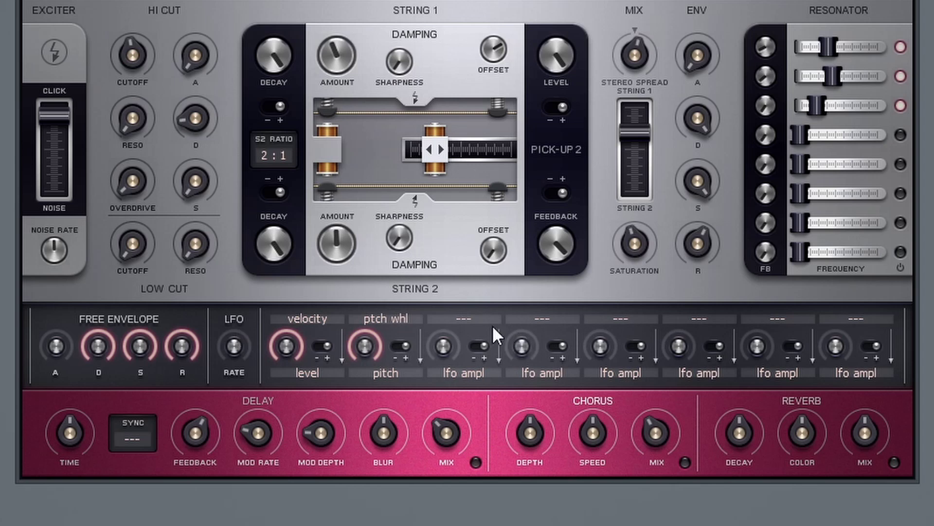
Step: Route the third modulation slot from lfo to pitch with a moderate amount
left_click(462, 321)
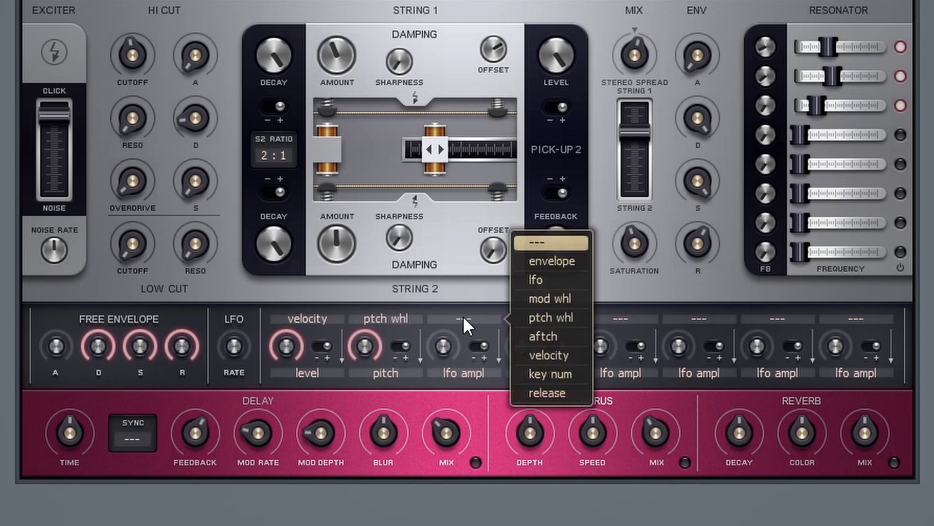
left_click(545, 282)
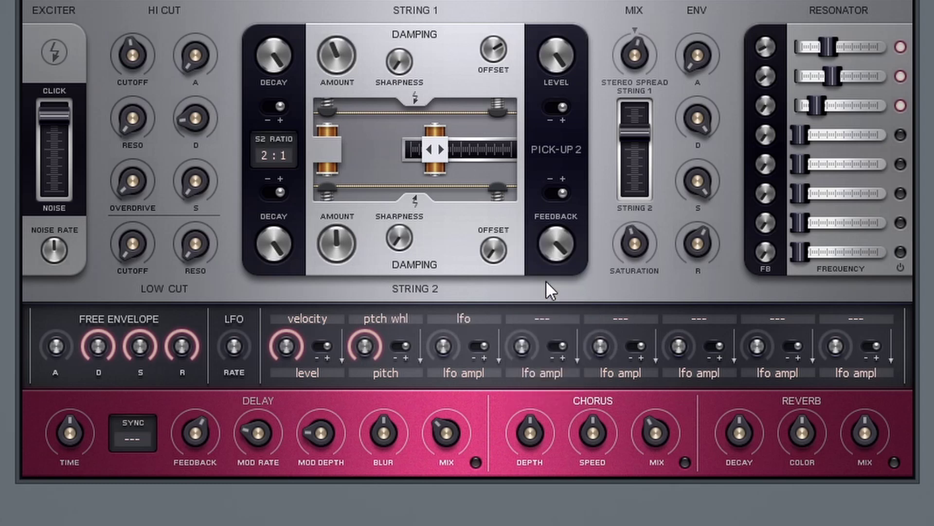
left_click(460, 372)
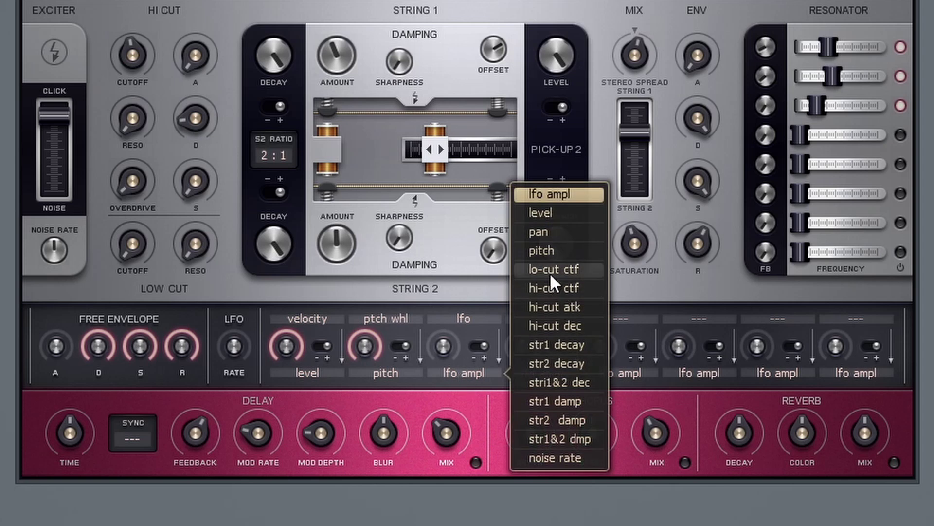
left_click(551, 251)
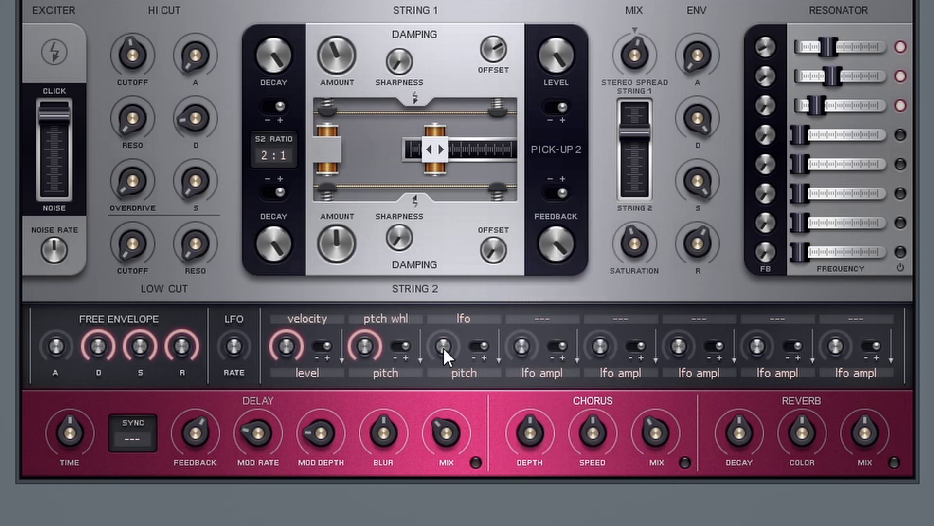
left_click_drag(445, 346, 446, 336)
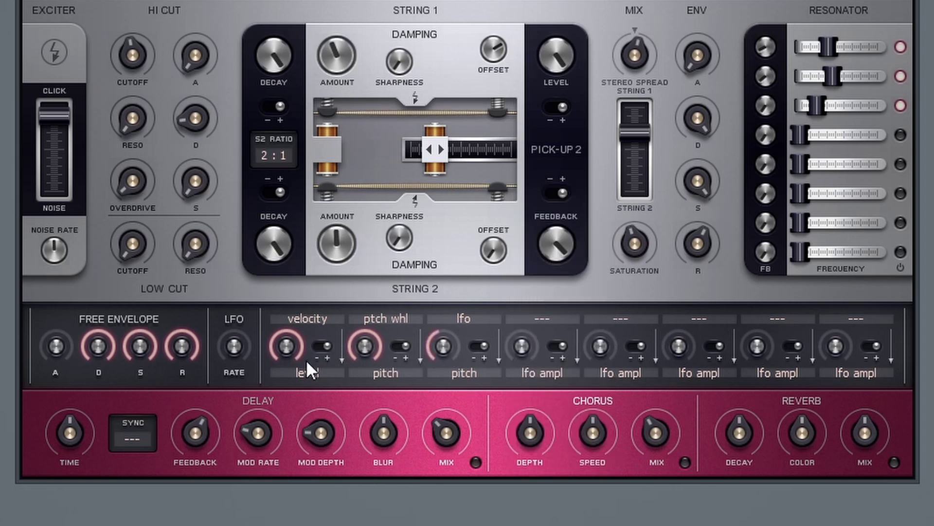
Step: Deepen the lfo pitch amount, slow the LFO rate to about a quarter, and set the fourth slot source to envelope
left_click_drag(234, 346, 234, 339)
left_click_drag(233, 349, 233, 339)
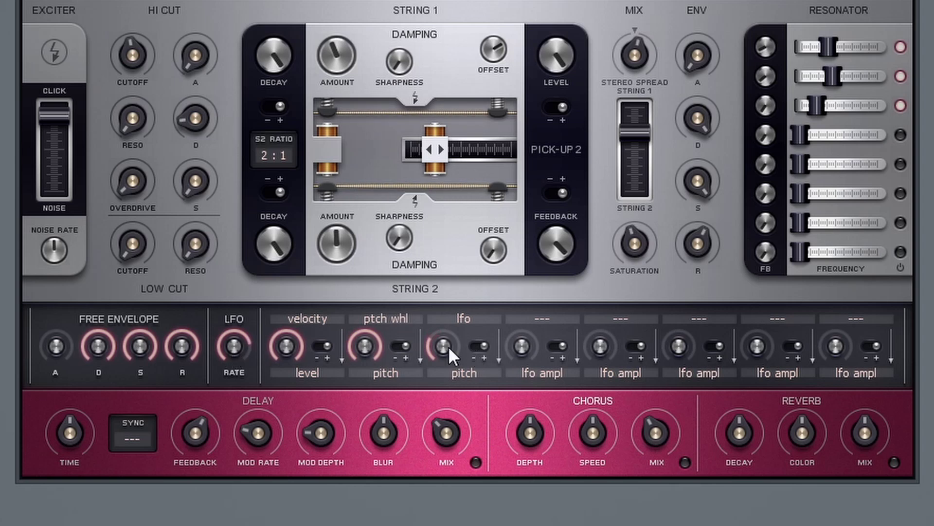
left_click_drag(449, 346, 448, 336)
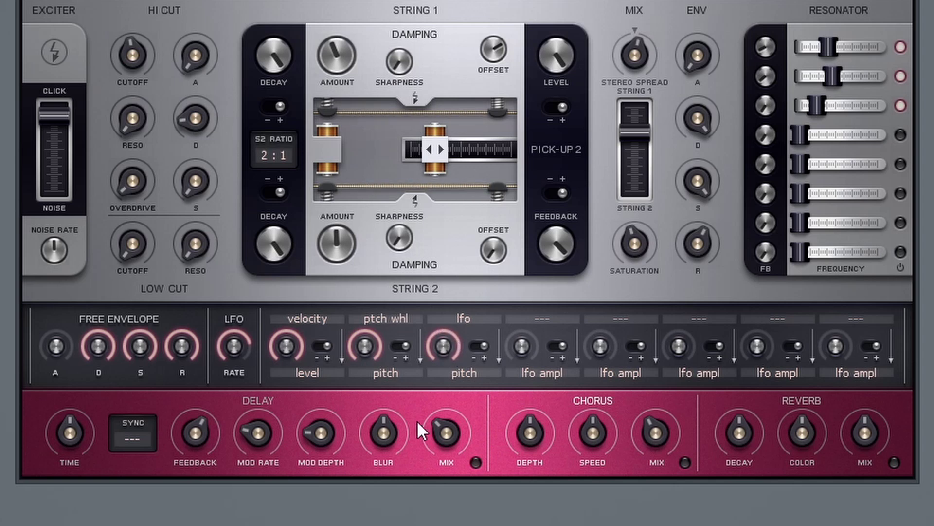
left_click_drag(235, 346, 234, 360)
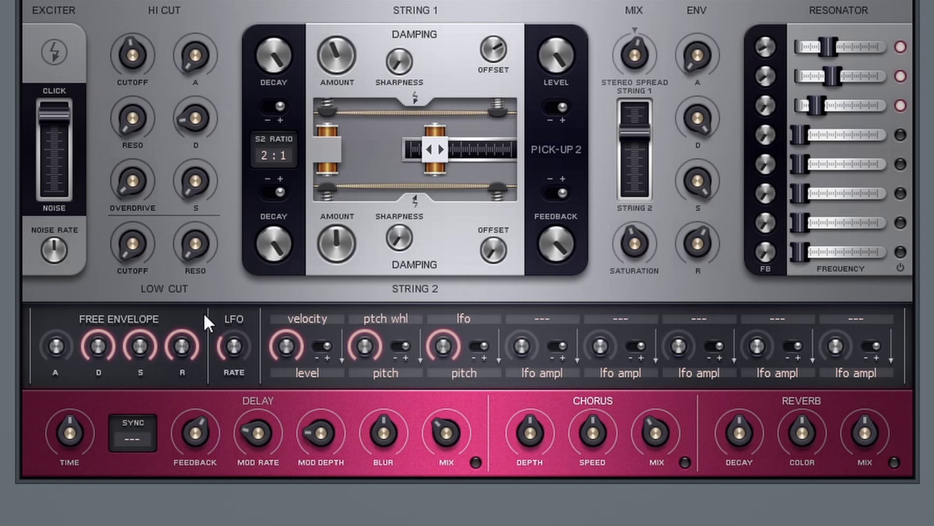
left_click(458, 370)
Step: Send the fourth slot's envelope to pitch and lower Transpose to about -2, leaving the Options menu unchanged
left_click(556, 215)
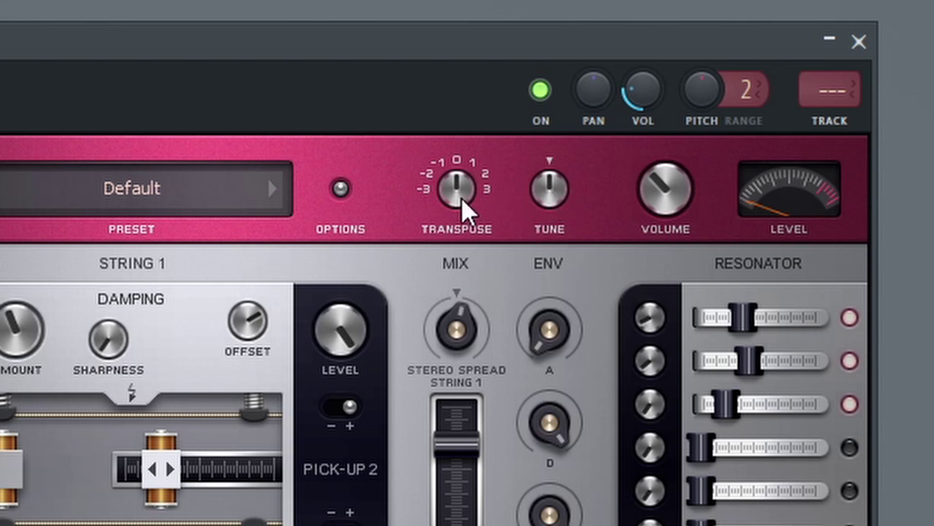
left_click_drag(462, 196, 463, 202)
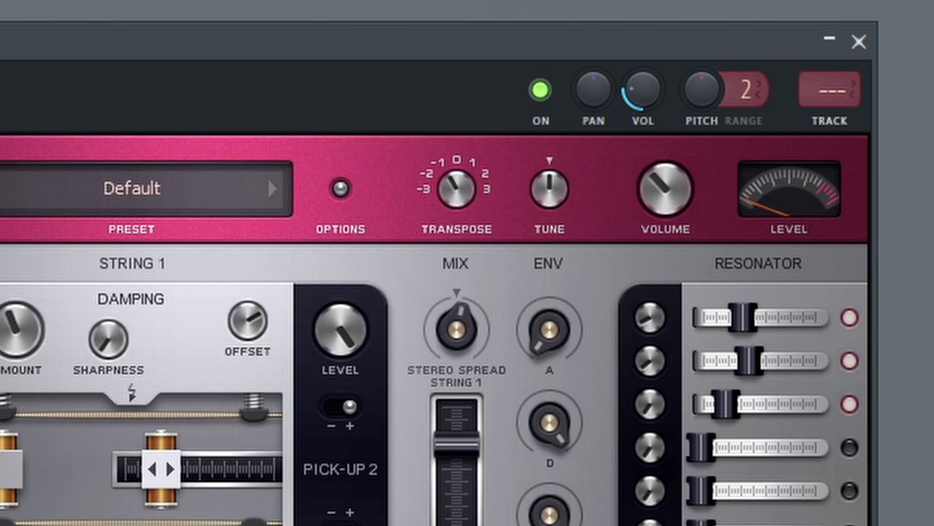
scroll(459, 200, "down", 1)
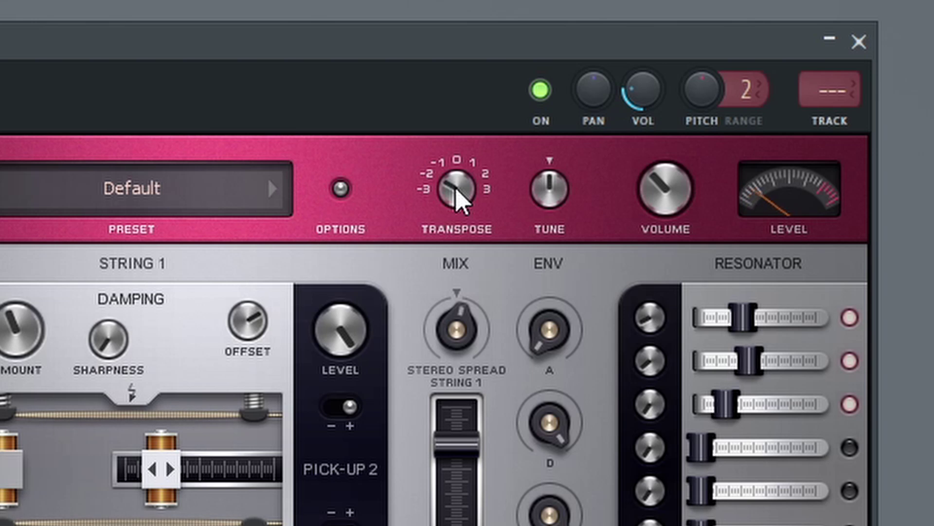
left_click_drag(460, 199, 461, 174)
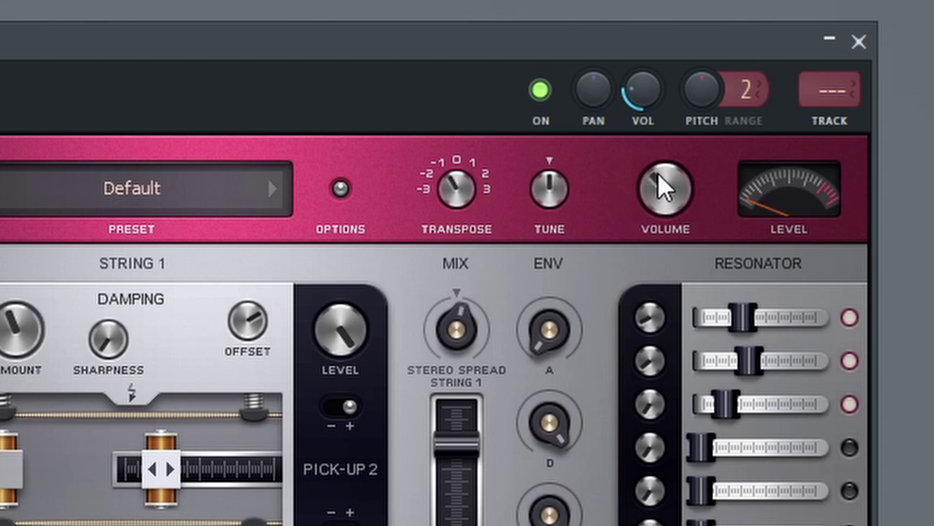
left_click(340, 189)
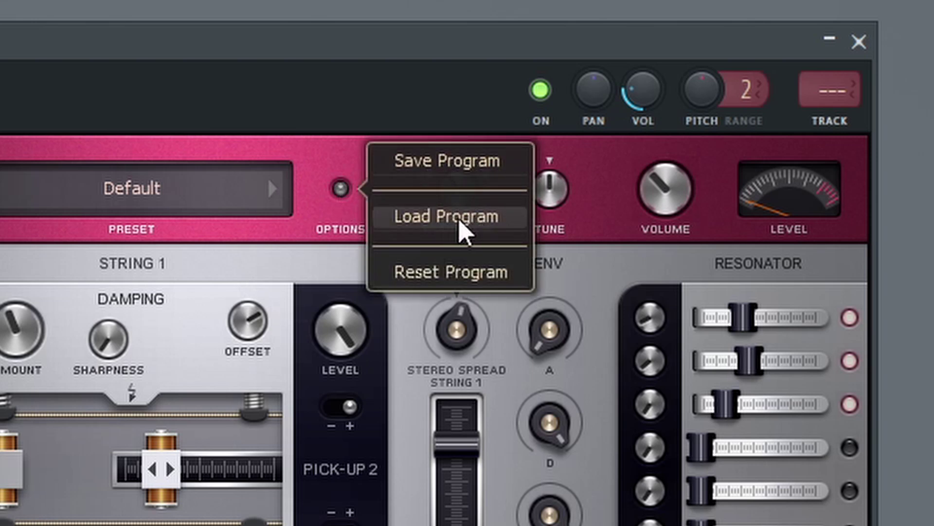
left_click(459, 276)
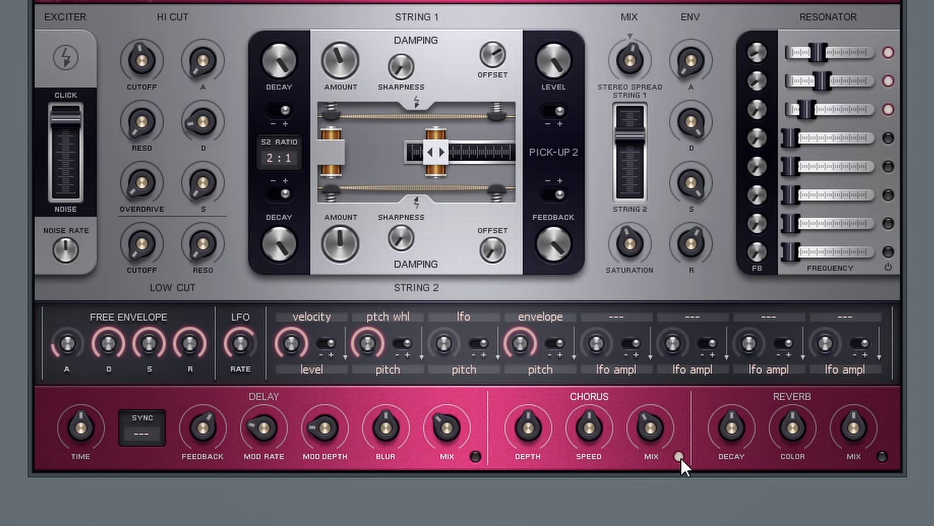
Step: Turn up the chorus depth and set String 2's ratio to 3:1
mouse_move(527, 419)
left_mouse_down()
mouse_move(527, 404)
mouse_move(528, 431)
left_mouse_up()
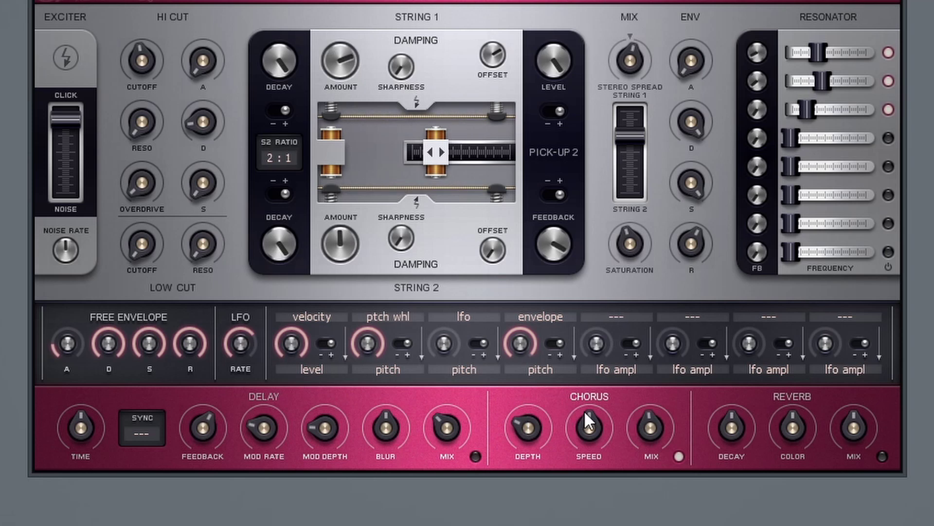
left_click(273, 160)
left_click(301, 122)
Step: Keep delay sync at --- and lengthen the delay time
left_click(138, 434)
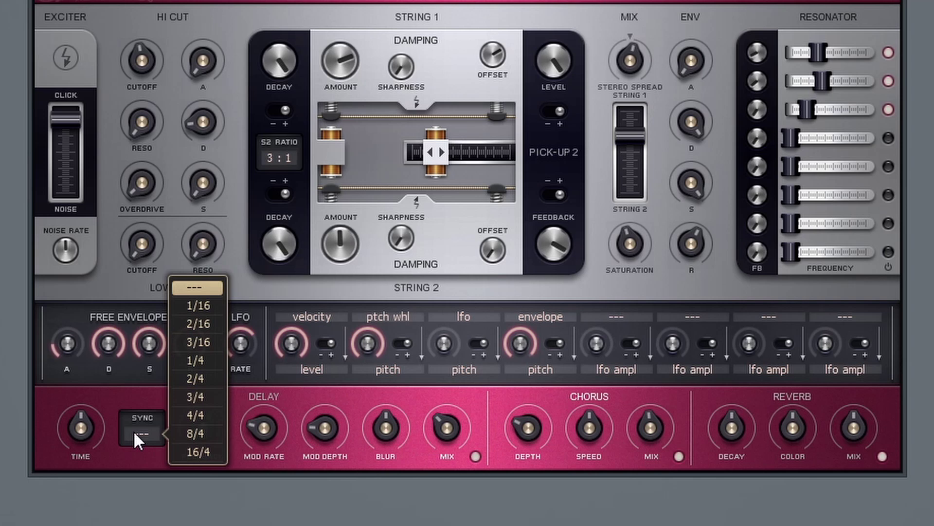
left_click(127, 455)
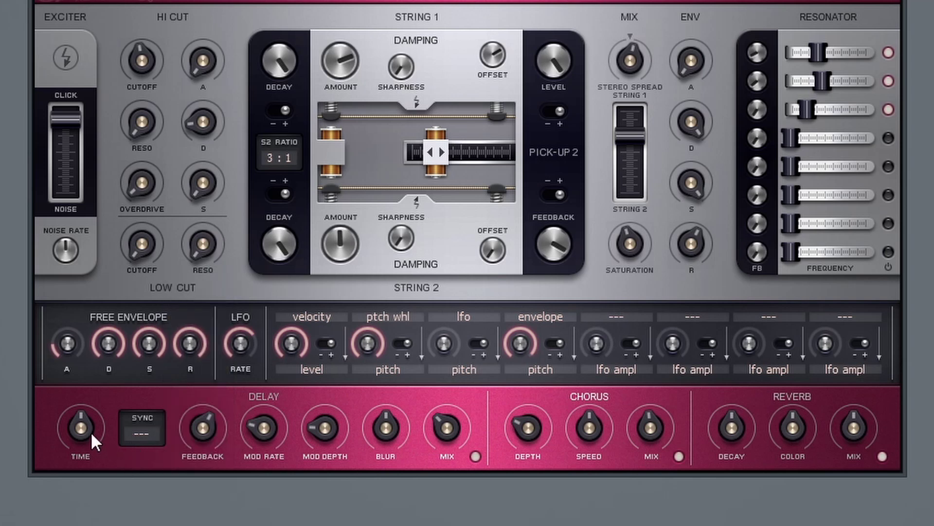
left_click_drag(90, 431, 90, 443)
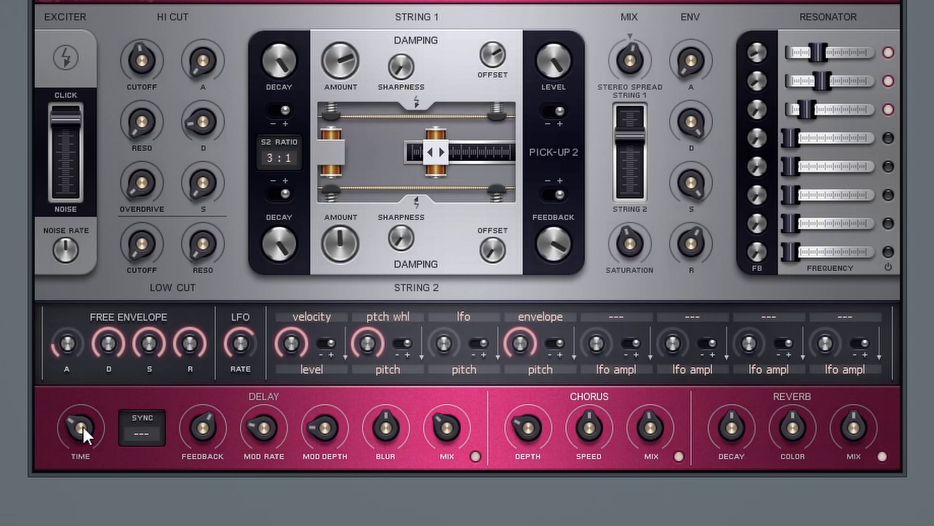
left_click_drag(83, 426, 83, 419)
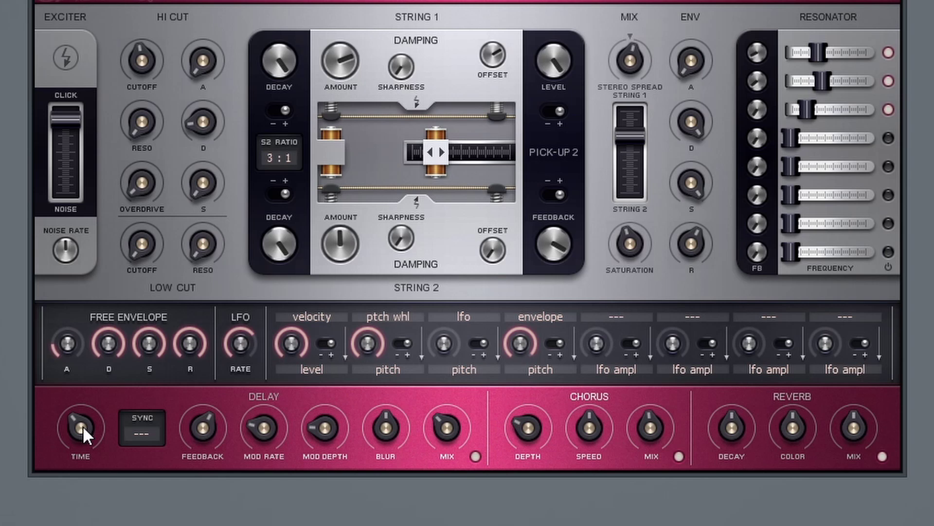
left_click_drag(83, 425, 82, 409)
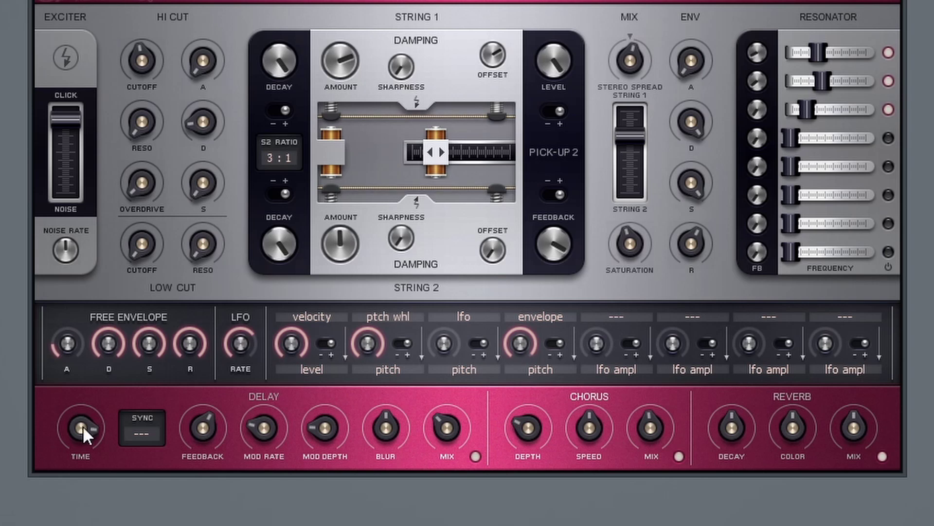
left_click_drag(83, 425, 83, 430)
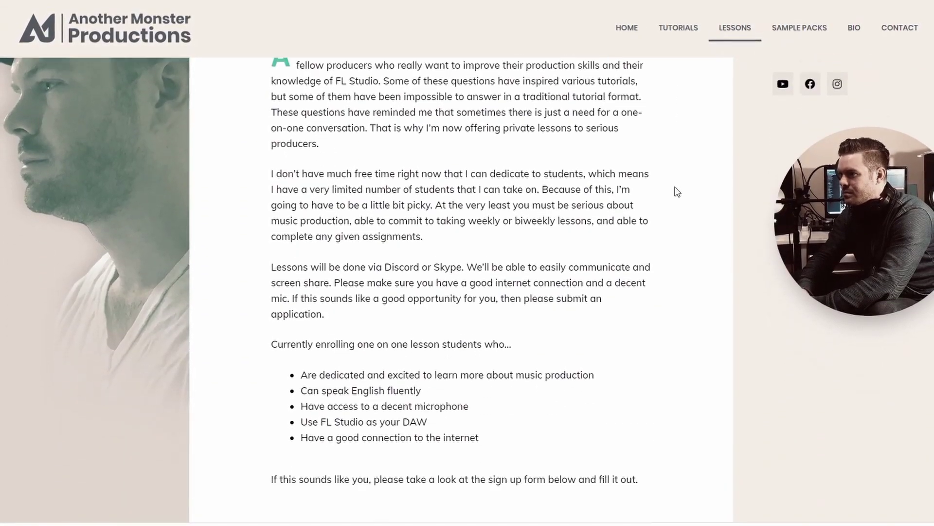
Step: Scroll back up to the Private Lessons heading on the Lessons page
scroll(676, 263, "up", 10)
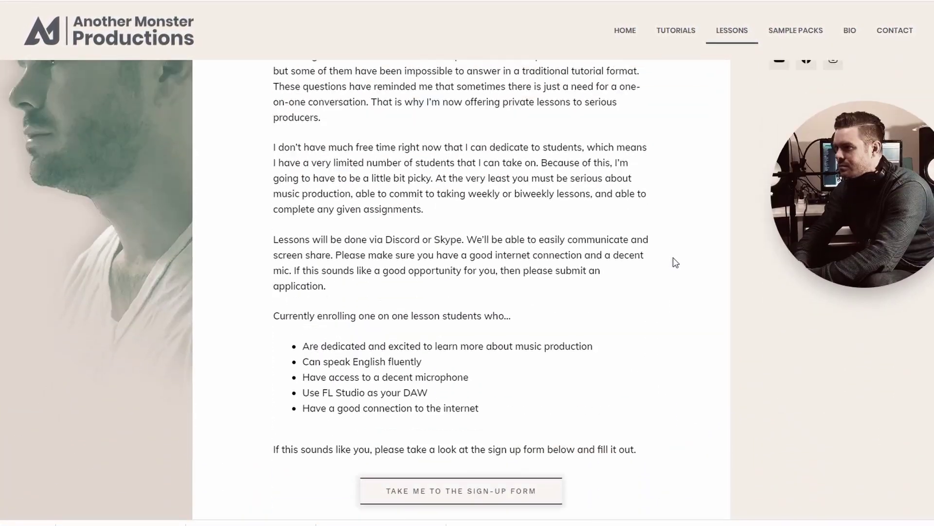